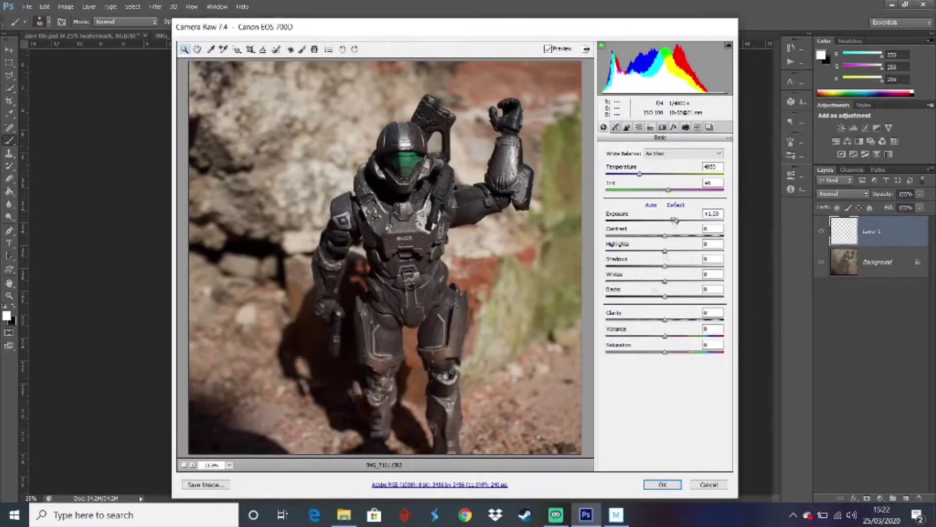
# Place IMG_7161 over the dusty scene, toggle it to compare, and add a layer mask
pyautogui.click(655, 483)
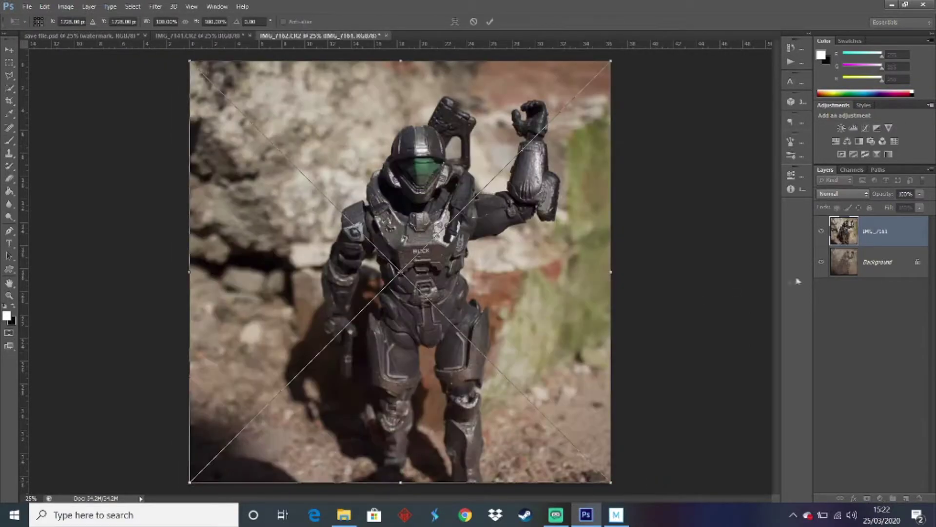
pyautogui.press('Return')
pyautogui.click(823, 232)
pyautogui.click(822, 231)
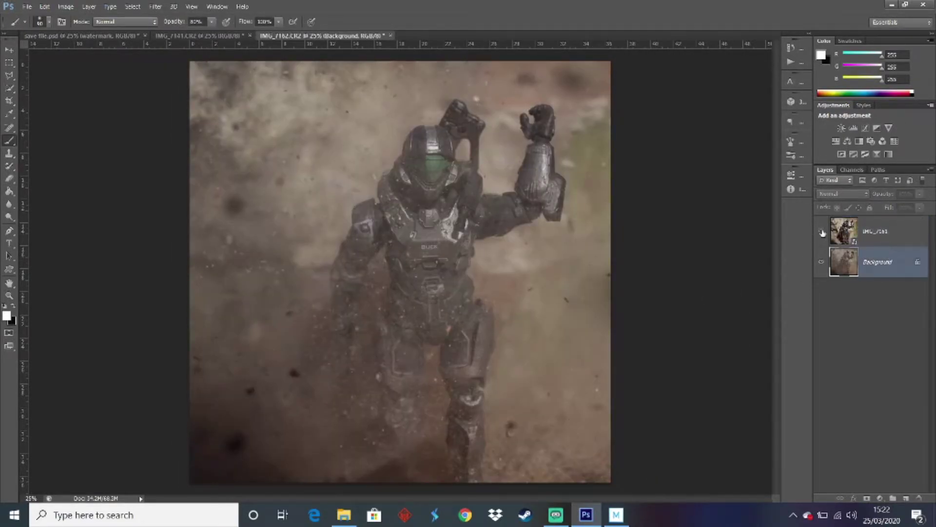
pyautogui.click(822, 231)
pyautogui.click(874, 232)
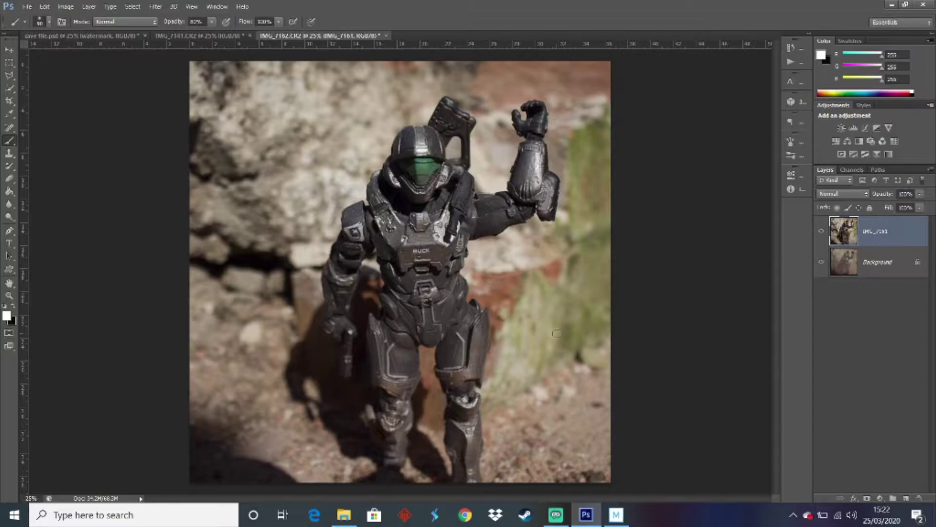
pyautogui.click(867, 498)
# Test-paint the IMG_7161 mask at 100% opacity, then reset it to fully white
pyautogui.moveTo(439, 390); pyautogui.dragTo(606, 136)
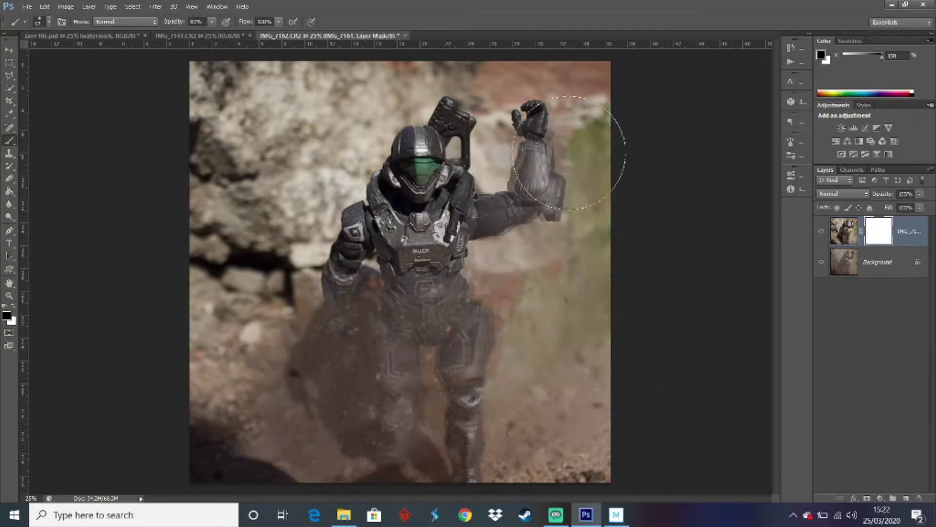
pyautogui.moveTo(536, 146); pyautogui.dragTo(293, 293)
pyautogui.moveTo(293, 146); pyautogui.dragTo(219, 414)
pyautogui.moveTo(317, 463); pyautogui.dragTo(244, 439)
pyautogui.write('100')
pyautogui.press('Return')
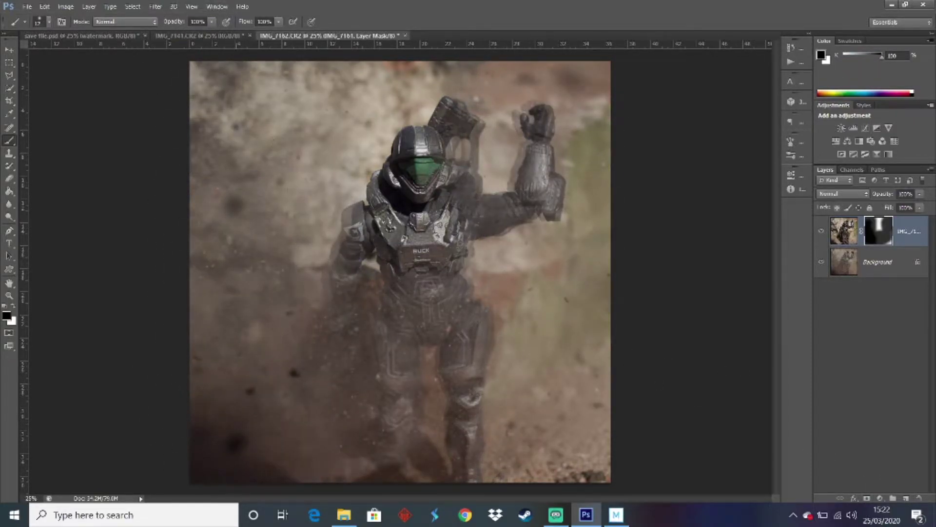
pyautogui.moveTo(360, 341)
pyautogui.mouseDown()
pyautogui.moveTo(537, 463)
pyautogui.moveTo(561, 195)
pyautogui.moveTo(359, 54)
pyautogui.moveTo(334, 271)
pyautogui.mouseUp()
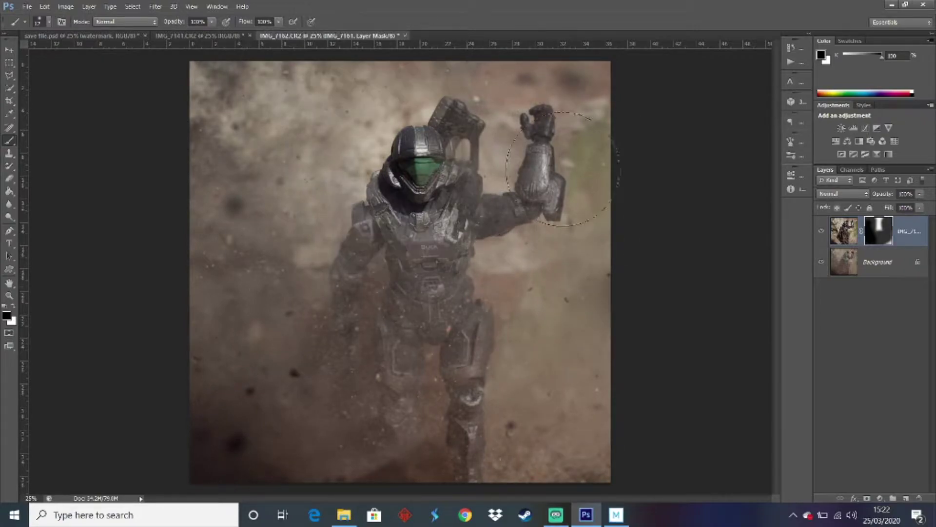
pyautogui.hotkey('ctrl', 'BackSpace')
# Quick Select the figure's helmet, extending the selection over the neck and collar
pyautogui.press('w')
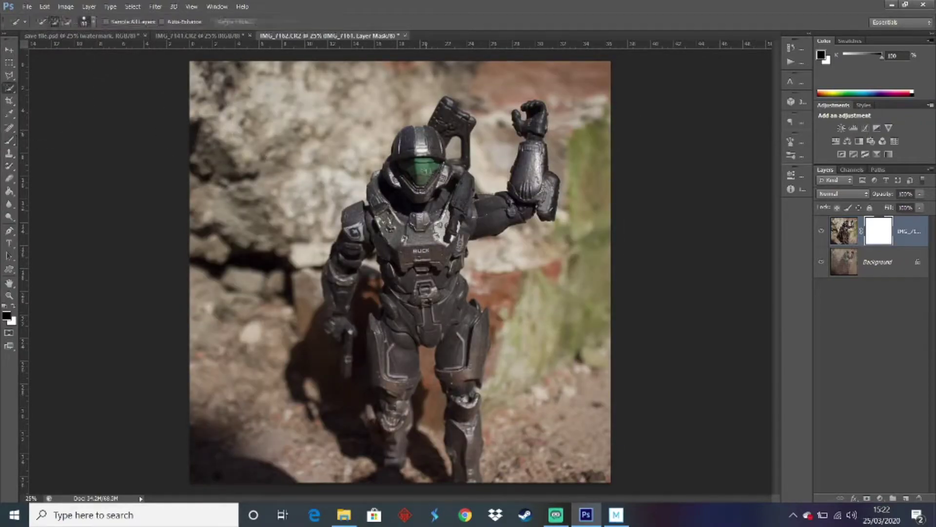
pyautogui.moveTo(446, 161); pyautogui.dragTo(468, 226)
pyautogui.hotkey('ctrl', 'j')
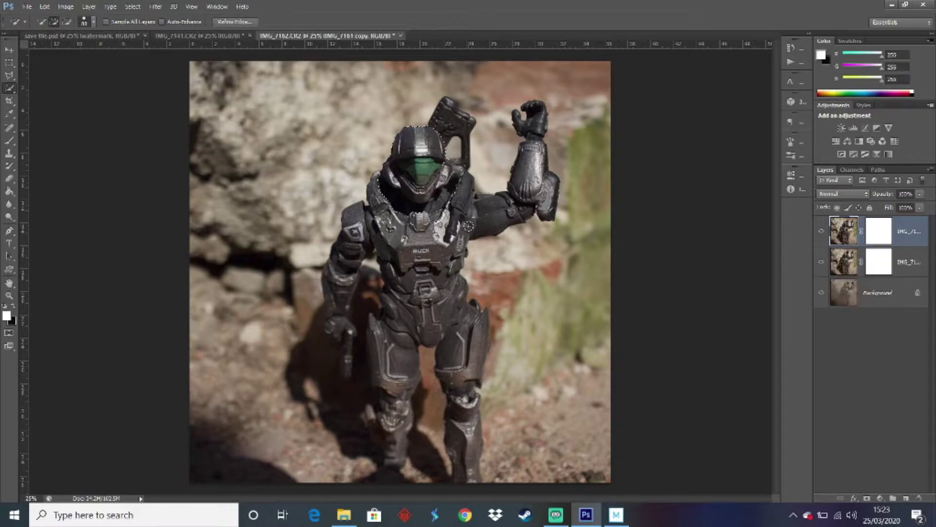
pyautogui.hotkey('ctrl', 'alt', 'z')
pyautogui.hotkey('ctrl', 'alt', 'z')
pyautogui.hotkey('ctrl', 'alt', 'z')
pyautogui.hotkey('ctrl', 'alt', 'z')
pyautogui.hotkey('ctrl', 'alt', 'z')
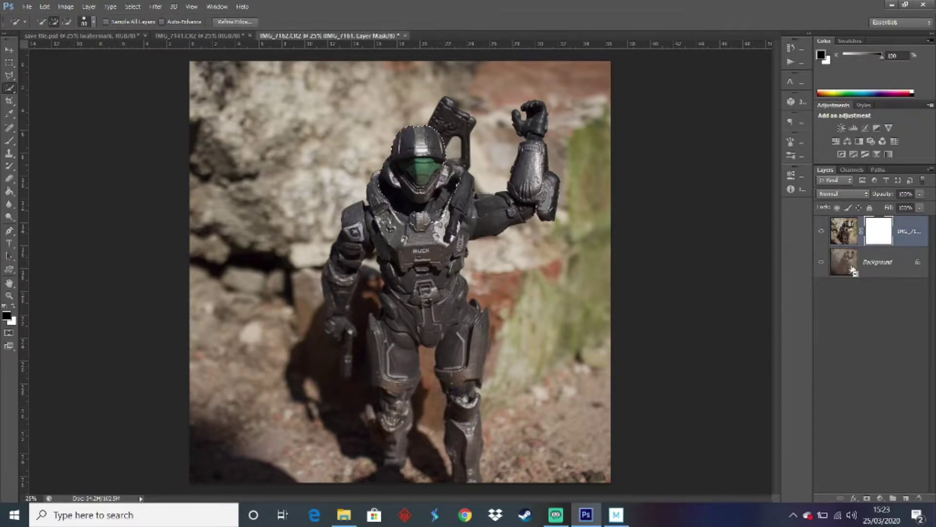
pyautogui.moveTo(429, 186); pyautogui.dragTo(391, 205)
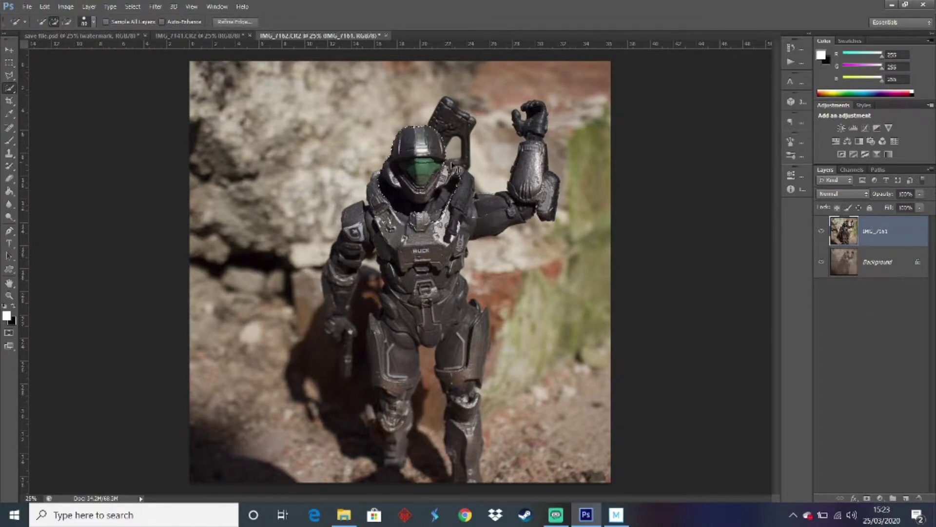
# Copy the helmet selection to Layer 1 and align it over the dusty figure's head
pyautogui.hotkey('ctrl', 'j')
pyautogui.click(821, 262)
pyautogui.hotkey('ctrl', 't')
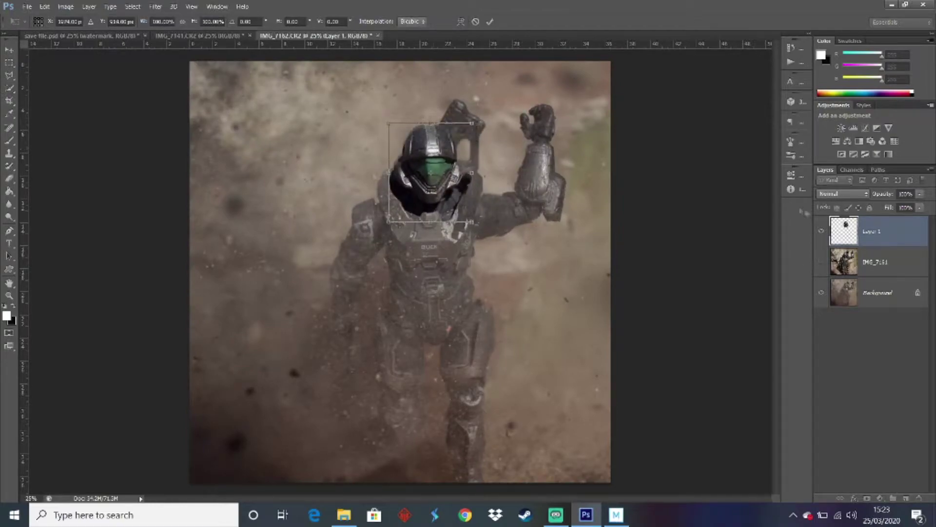
pyautogui.press('5')
pyautogui.moveTo(449, 157); pyautogui.dragTo(449, 156)
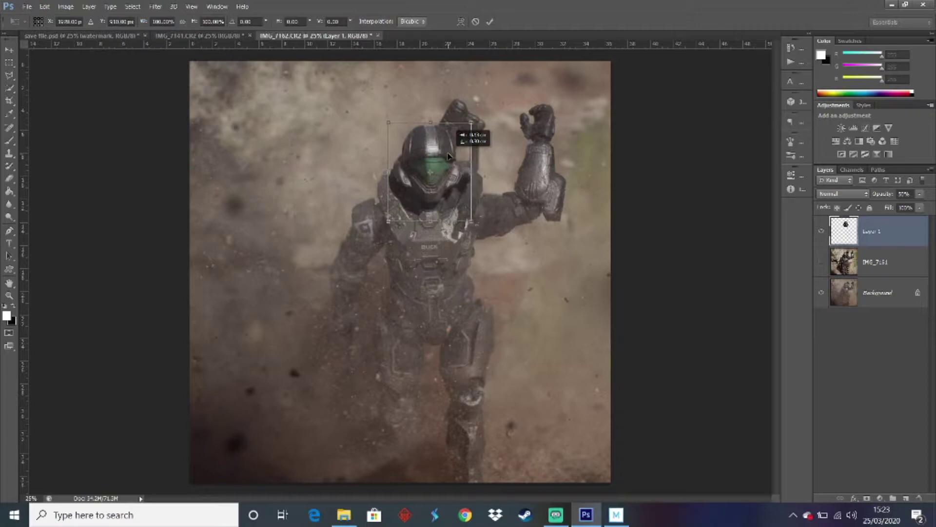
pyautogui.press('Return')
pyautogui.press('w')
pyautogui.press('0')
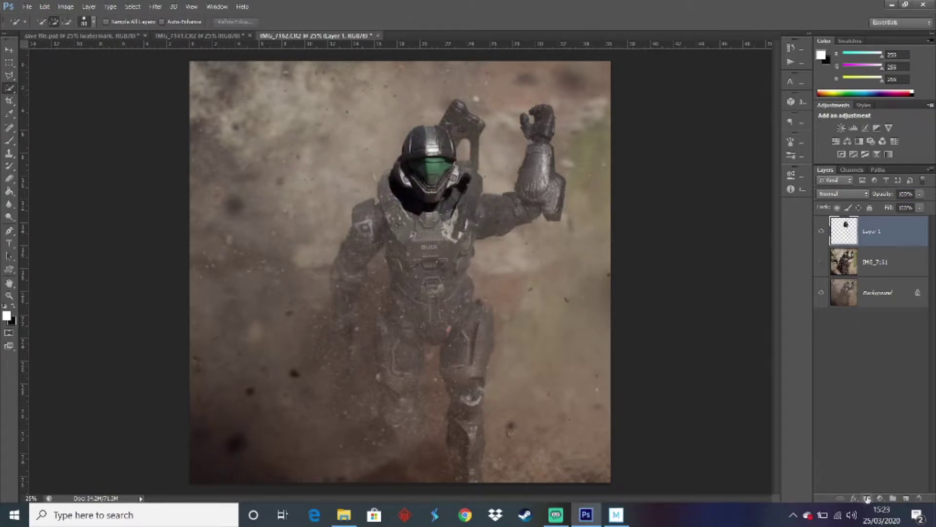
# Mask Layer 1 and softly blend the helmet's left edge at 50% brush opacity
pyautogui.click(867, 498)
pyautogui.write('b0')
pyautogui.press('Return')
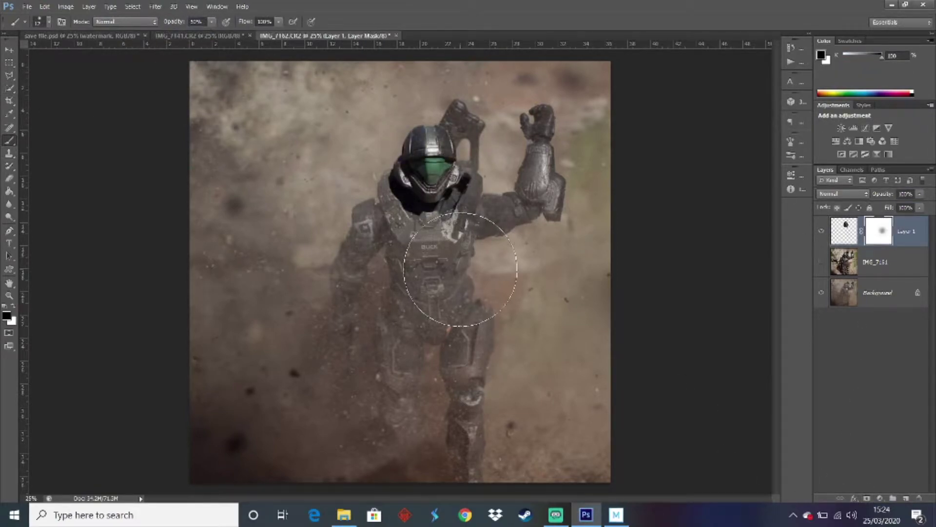
pyautogui.click(461, 269)
pyautogui.moveTo(456, 152); pyautogui.dragTo(386, 176)
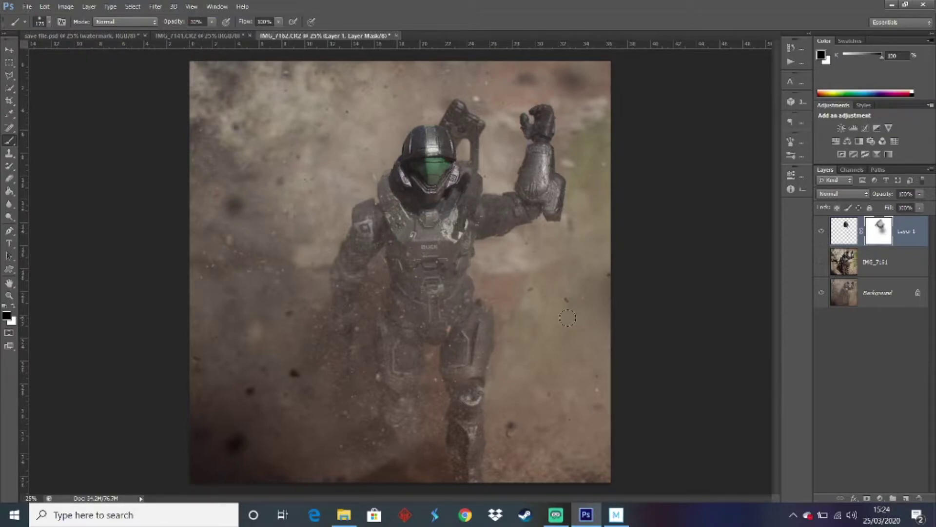
# Shrink the helmet cutout to about 95% and compare the scene with and without it
pyautogui.hotkey('ctrl', 't')
pyautogui.moveTo(473, 122); pyautogui.dragTo(468, 127)
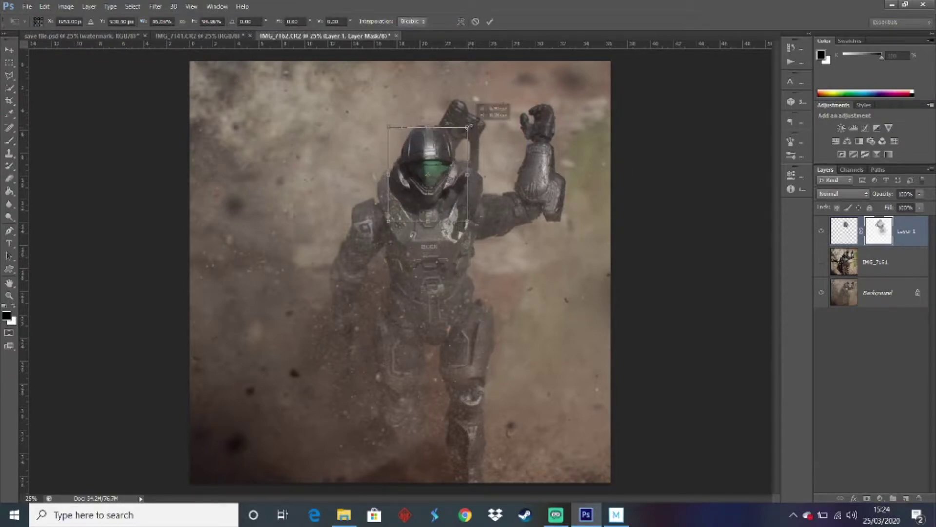
pyautogui.press('Return')
pyautogui.click(822, 233)
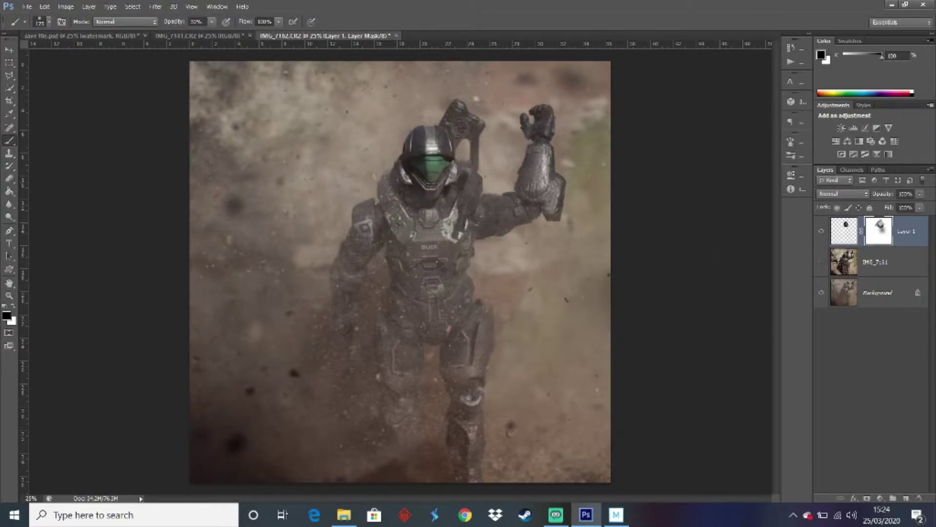
pyautogui.click(844, 231)
# Try selecting the green visor, then clear the selection
pyautogui.press('w')
pyautogui.moveTo(429, 166); pyautogui.dragTo(441, 171)
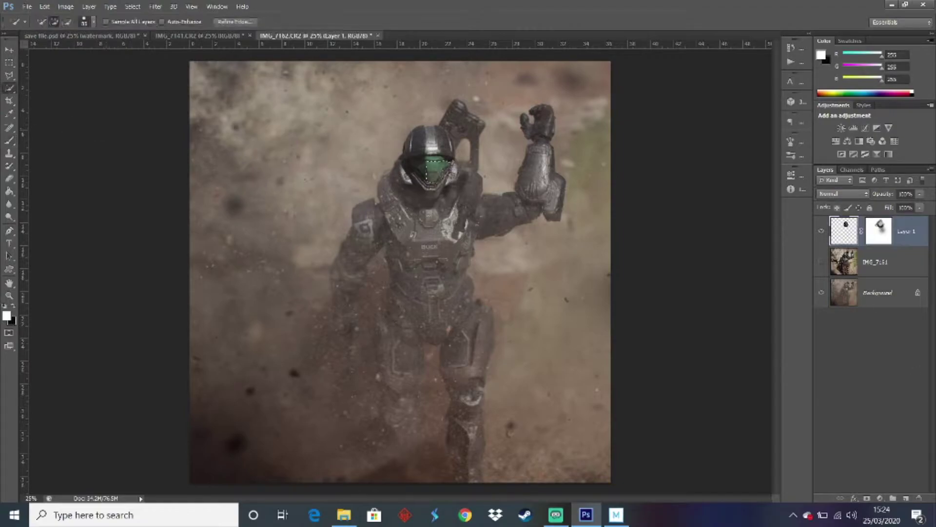
pyautogui.scroll(5, 442, 178)
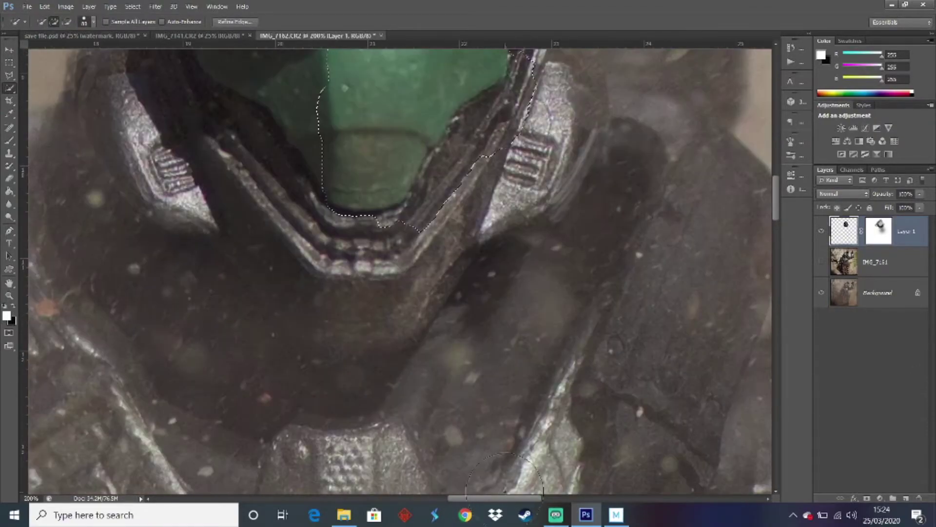
pyautogui.scroll(3, 505, 473)
pyautogui.rightClick(284, 277)
pyautogui.click(312, 284)
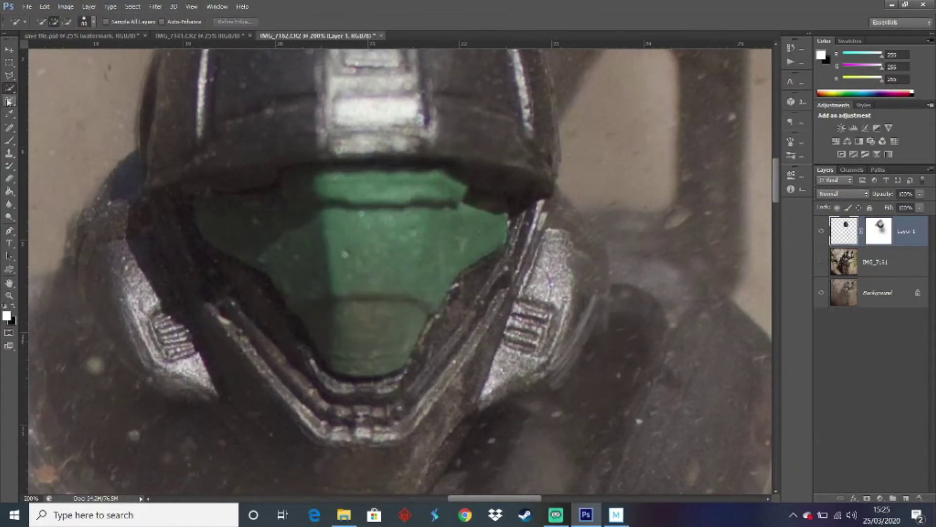
pyautogui.press('l')
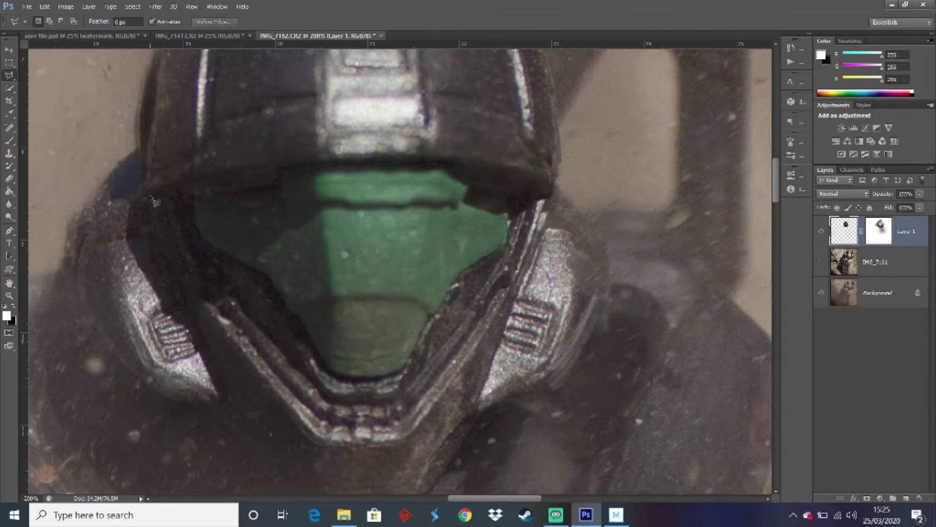
# Add empty Layer 2 and test white brush strokes on the visor at 100% opacity
pyautogui.click(906, 498)
pyautogui.click(9, 142)
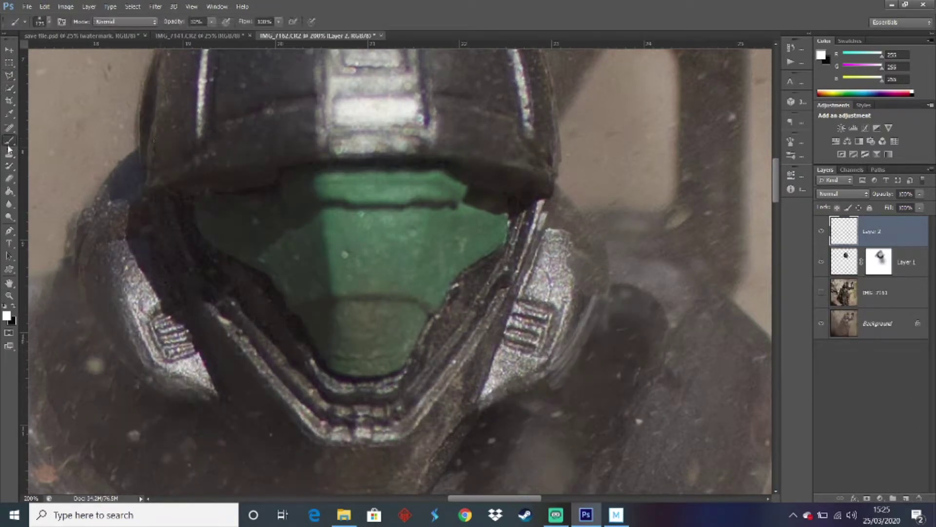
pyautogui.moveTo(335, 271); pyautogui.dragTo(345, 236)
pyautogui.moveTo(371, 195); pyautogui.dragTo(488, 273)
pyautogui.hotkey('ctrl', 'alt', 'z')
pyautogui.hotkey('ctrl', 'alt', 'z')
pyautogui.write('00')
pyautogui.press('Return')
pyautogui.moveTo(303, 209)
pyautogui.mouseDown()
pyautogui.moveTo(314, 230)
pyautogui.moveTo(397, 229)
pyautogui.mouseUp()
pyautogui.hotkey('ctrl', 'z')
# Paint straight white bands across the visor from top to bottom
pyautogui.rightClick(423, 168)
pyautogui.press('Return')
pyautogui.hotkey('ctrl', 'z')
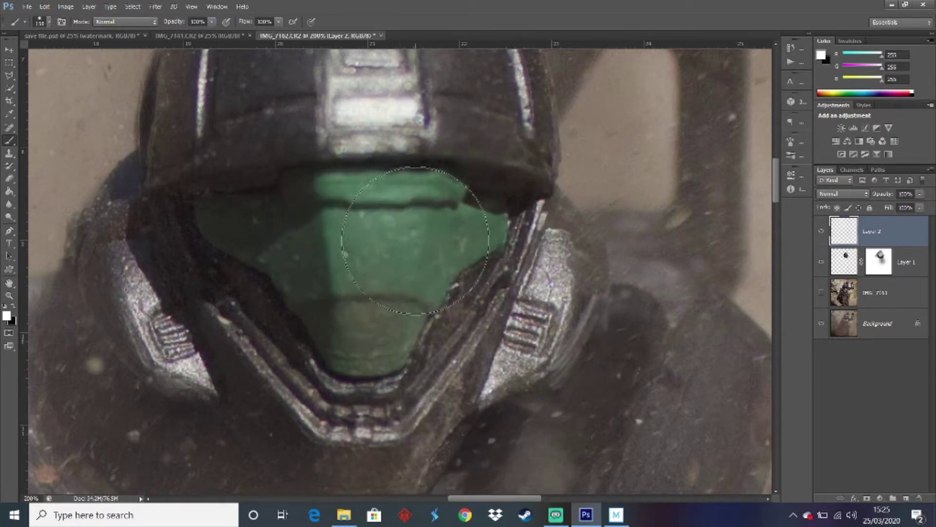
pyautogui.moveTo(308, 195); pyautogui.dragTo(399, 196)
pyautogui.hotkey('ctrl', 'z')
pyautogui.click(430, 199)
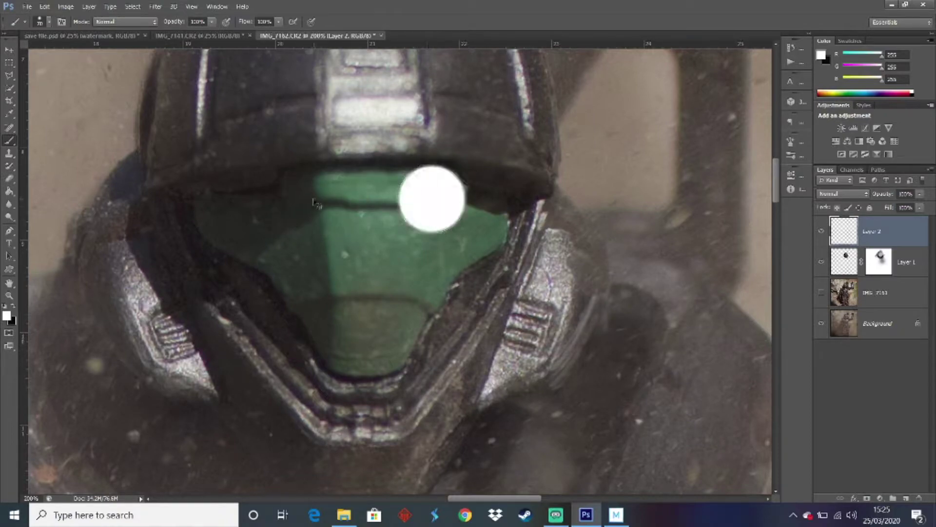
pyautogui.keyDown('shift'); pyautogui.click(331, 198); pyautogui.keyUp('shift')
pyautogui.moveTo(215, 218)
pyautogui.mouseDown()
pyautogui.moveTo(329, 329)
pyautogui.moveTo(391, 314)
pyautogui.moveTo(370, 335)
pyautogui.moveTo(400, 322)
pyautogui.moveTo(435, 258)
pyautogui.moveTo(484, 212)
pyautogui.moveTo(445, 255)
pyautogui.mouseUp()
# Finish painting the remaining green visor white with an adjusted brush
pyautogui.rightClick(363, 254)
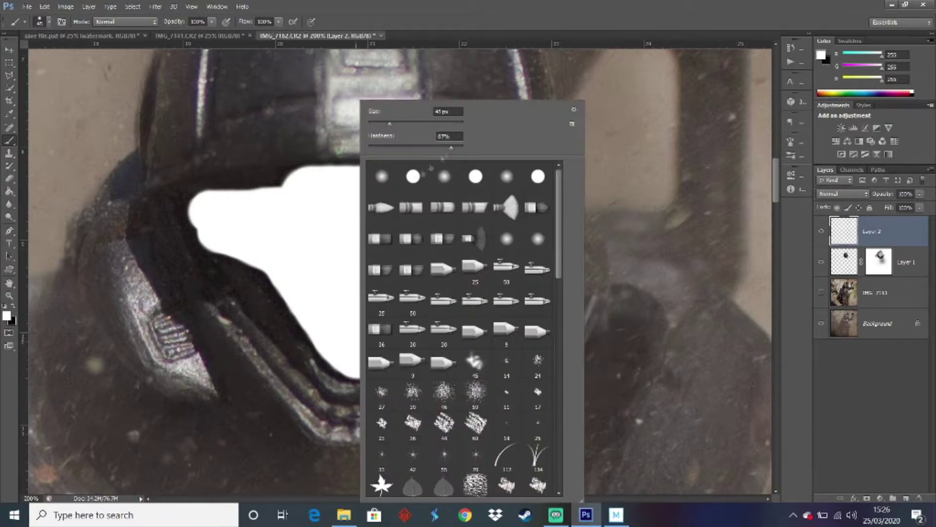
pyautogui.press('Escape')
pyautogui.moveTo(287, 178)
pyautogui.mouseDown()
pyautogui.moveTo(217, 215)
pyautogui.moveTo(335, 345)
pyautogui.moveTo(491, 247)
pyautogui.moveTo(372, 178)
pyautogui.moveTo(216, 209)
pyautogui.mouseUp()
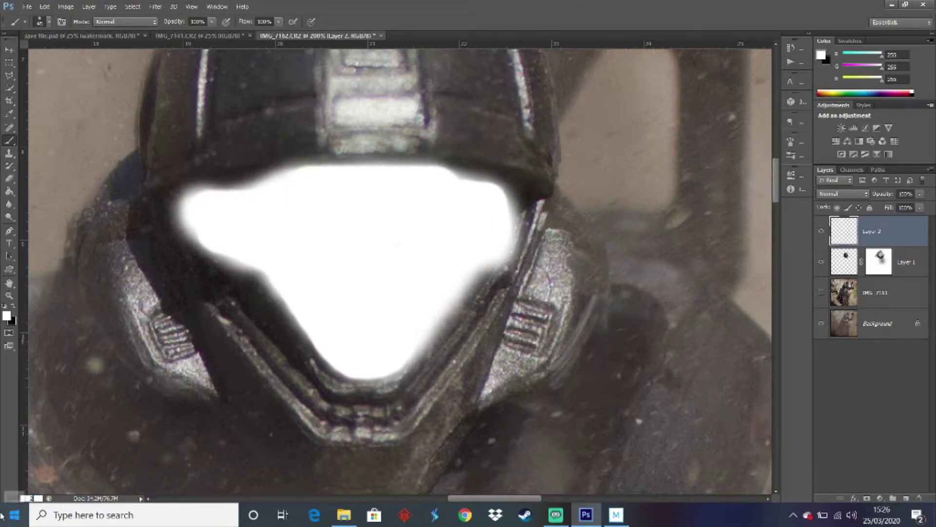
pyautogui.hotkey('ctrl', '0')
# Touch up the white visor's lower-left and upper-left edges
pyautogui.scroll(3, 400, 172)
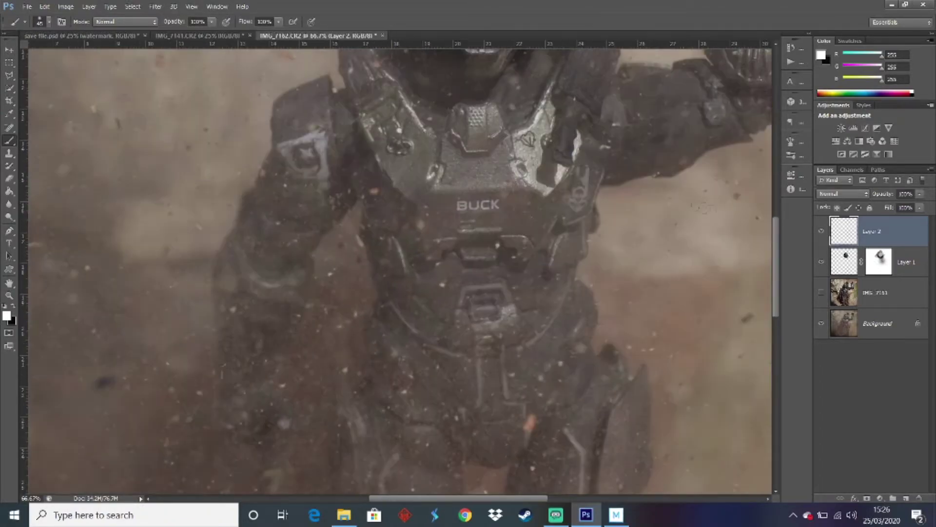
pyautogui.moveTo(466, 175); pyautogui.dragTo(477, 183)
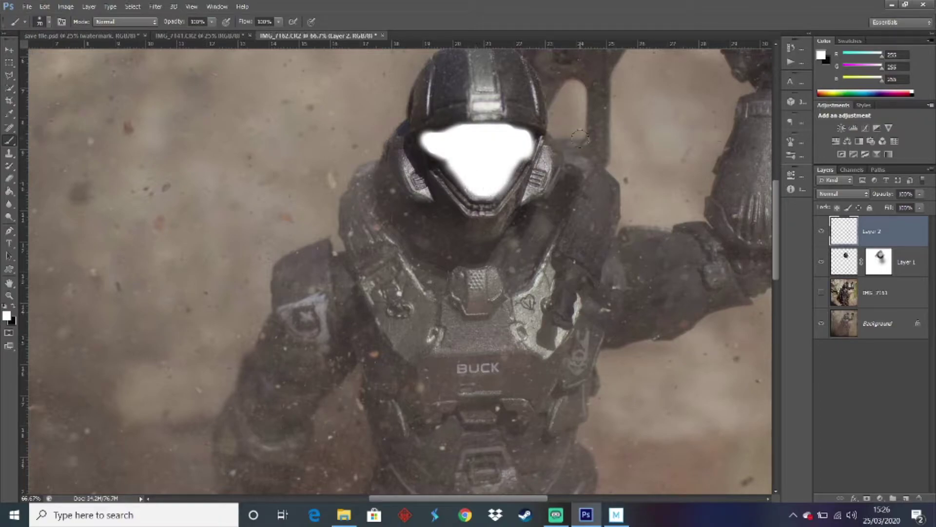
pyautogui.moveTo(458, 130); pyautogui.dragTo(431, 128)
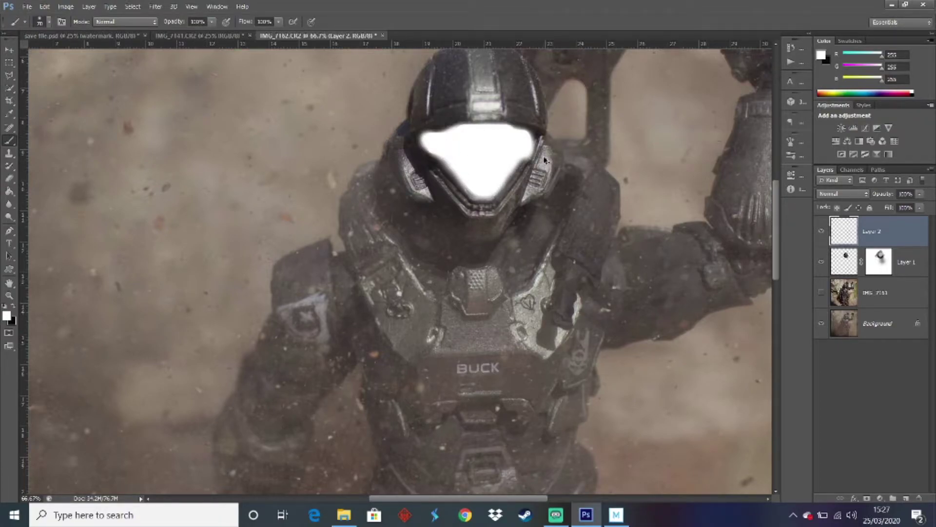
pyautogui.hotkey('ctrl', 'z')
pyautogui.moveTo(456, 134)
pyautogui.mouseDown()
pyautogui.moveTo(431, 148)
pyautogui.moveTo(470, 177)
pyautogui.moveTo(512, 151)
pyautogui.moveTo(451, 137)
pyautogui.mouseUp()
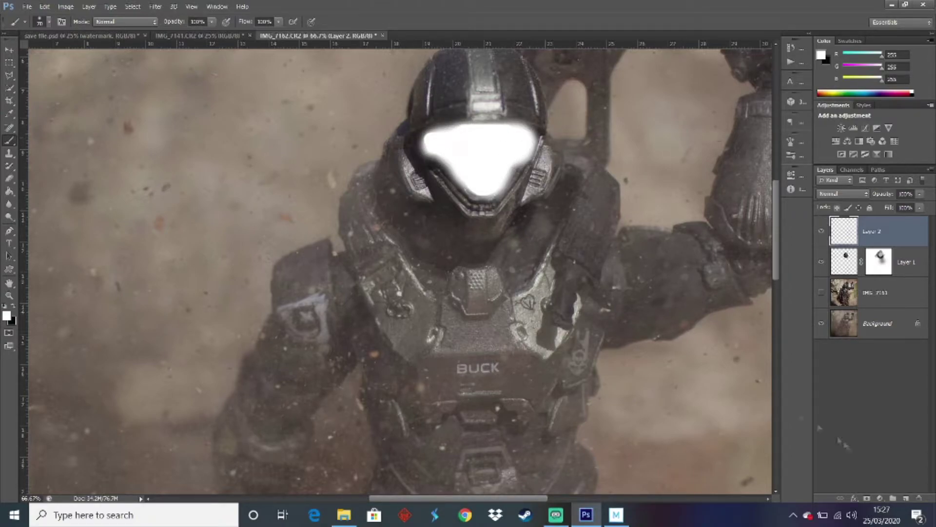
# Add an Outer Glow to the visor with Opacity 100 and Range 100
pyautogui.click(854, 498)
pyautogui.click(858, 477)
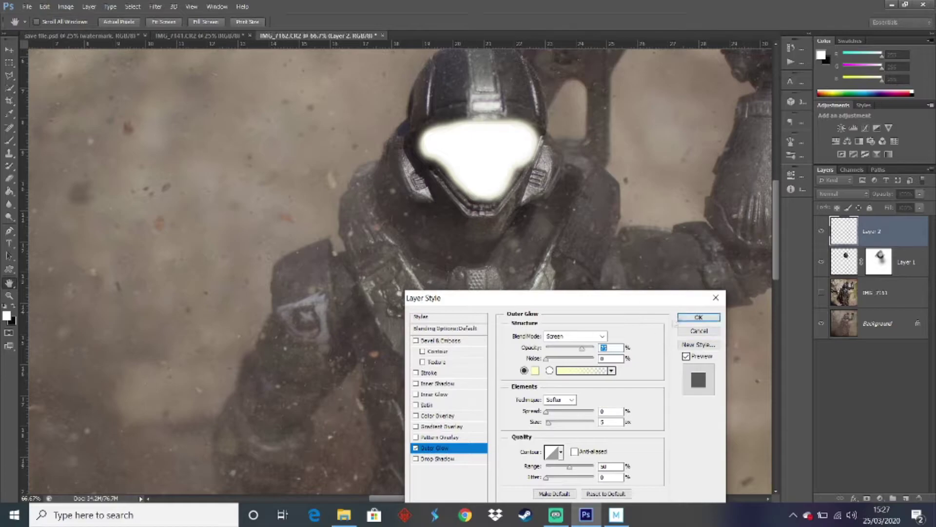
pyautogui.write('100')
pyautogui.moveTo(546, 359)
pyautogui.mouseDown()
pyautogui.moveTo(555, 361)
pyautogui.moveTo(546, 361)
pyautogui.mouseUp()
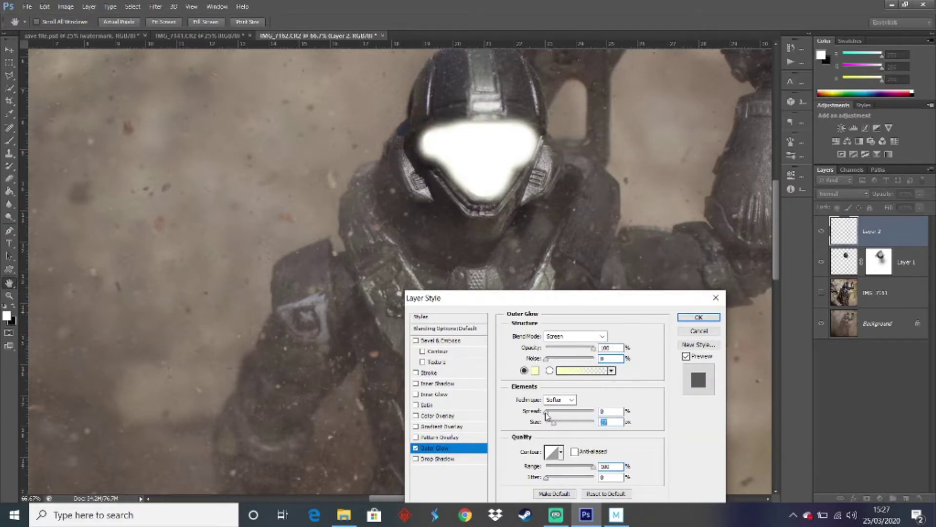
pyautogui.click(699, 317)
pyautogui.hotkey('ctrl', '-')
pyautogui.hotkey('ctrl', '-')
pyautogui.hotkey('ctrl', '-')
pyautogui.press('b')
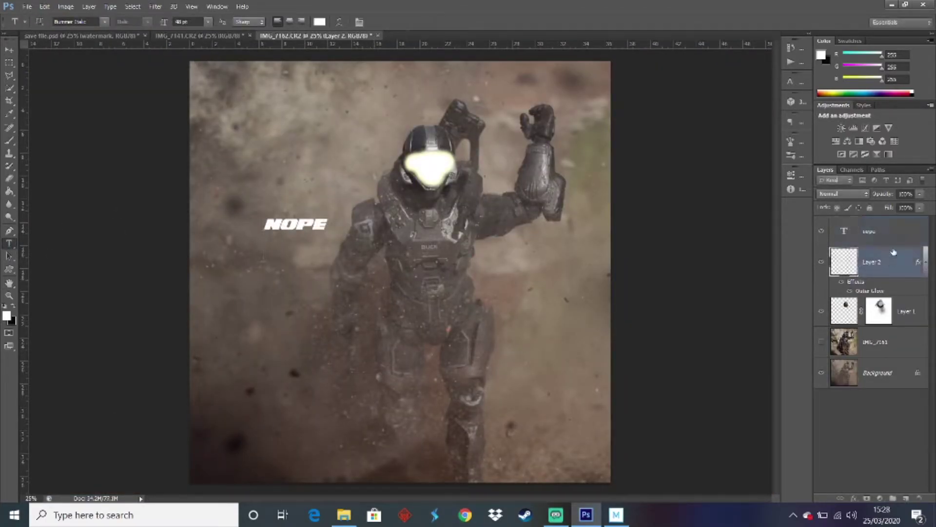
# Add a new empty layer and zoom in on the chest lettering
pyautogui.click(909, 498)
pyautogui.hotkey('ctrl', '+')
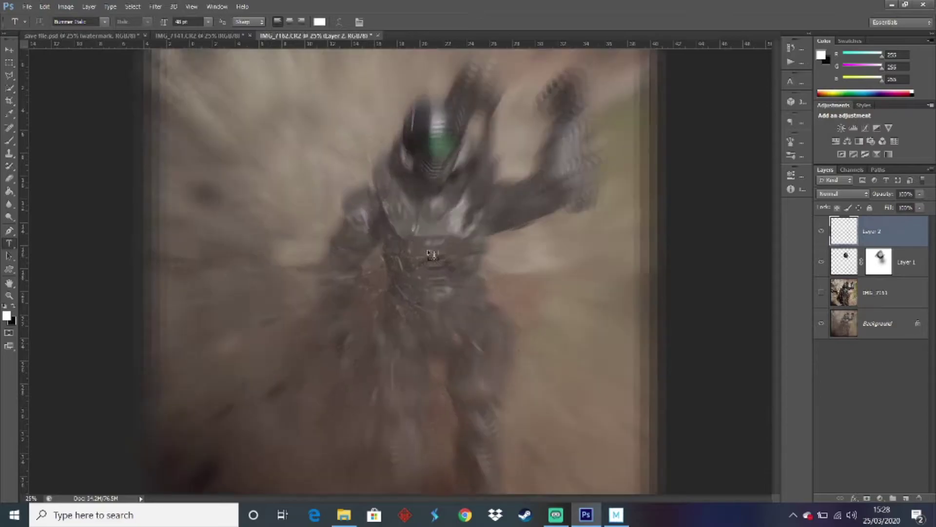
pyautogui.press('b')
pyautogui.hotkey('ctrl', '+')
pyautogui.hotkey('ctrl', '+')
pyautogui.hotkey('ctrl', '+')
pyautogui.hotkey('ctrl', '+')
pyautogui.hotkey('ctrl', '+')
pyautogui.hotkey('ctrl', '+')
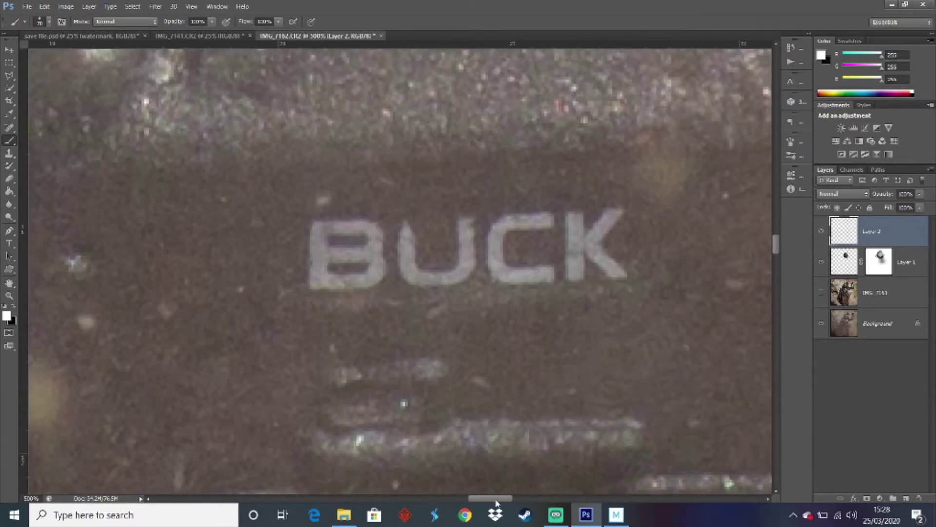
pyautogui.moveTo(496, 502); pyautogui.dragTo(500, 502)
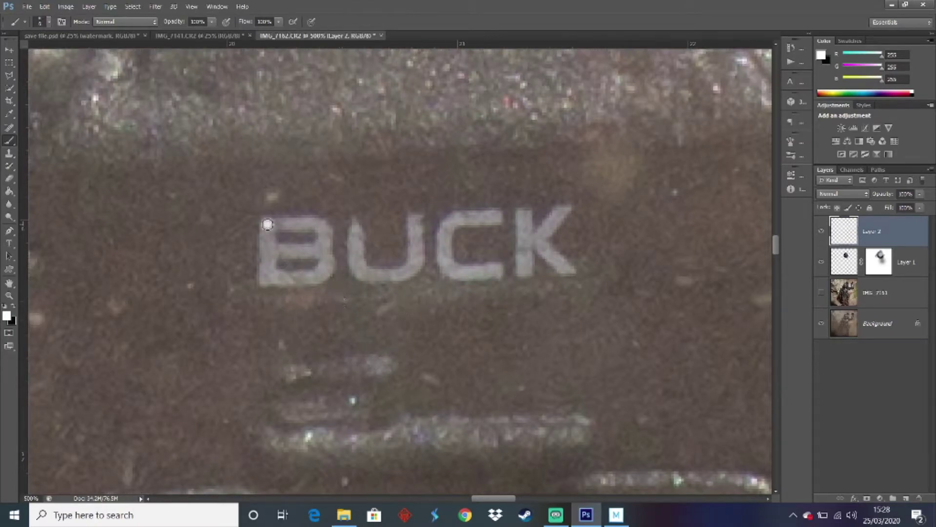
# Paint the B and K of the BUCK lettering solid white
pyautogui.moveTo(268, 224)
pyautogui.mouseDown()
pyautogui.moveTo(268, 279)
pyautogui.moveTo(323, 271)
pyautogui.mouseUp()
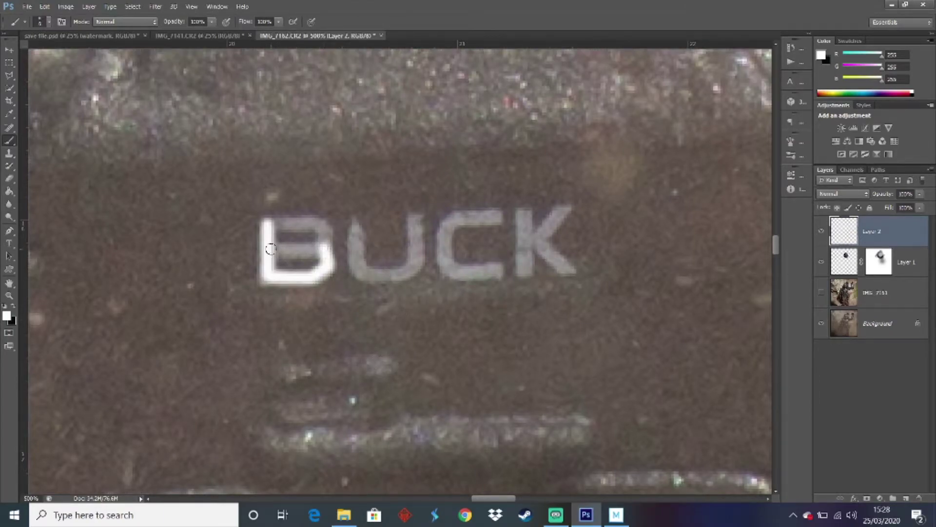
pyautogui.moveTo(271, 249)
pyautogui.mouseDown()
pyautogui.moveTo(312, 222)
pyautogui.moveTo(355, 257)
pyautogui.moveTo(405, 276)
pyautogui.moveTo(415, 216)
pyautogui.moveTo(445, 233)
pyautogui.moveTo(449, 275)
pyautogui.moveTo(499, 274)
pyautogui.mouseUp()
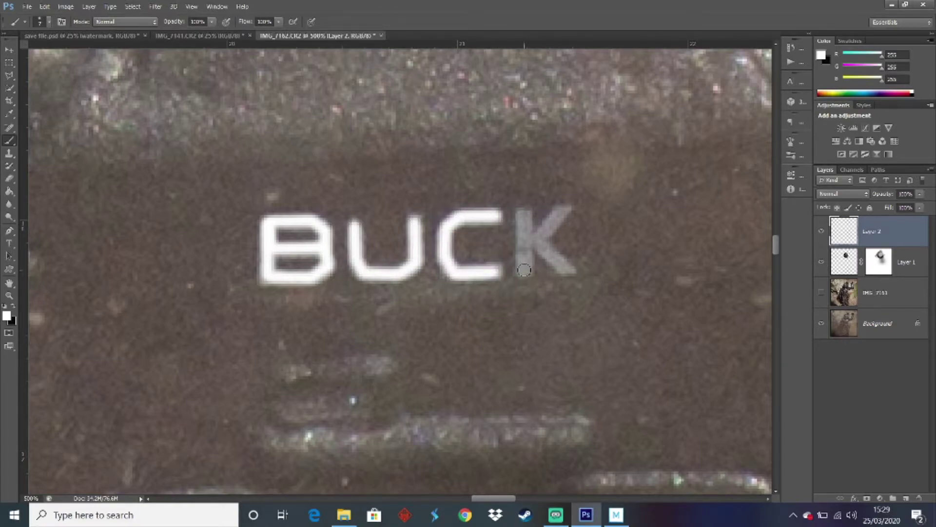
pyautogui.moveTo(523, 214)
pyautogui.mouseDown()
pyautogui.moveTo(524, 270)
pyautogui.moveTo(565, 210)
pyautogui.mouseUp()
pyautogui.moveTo(534, 239); pyautogui.dragTo(571, 273)
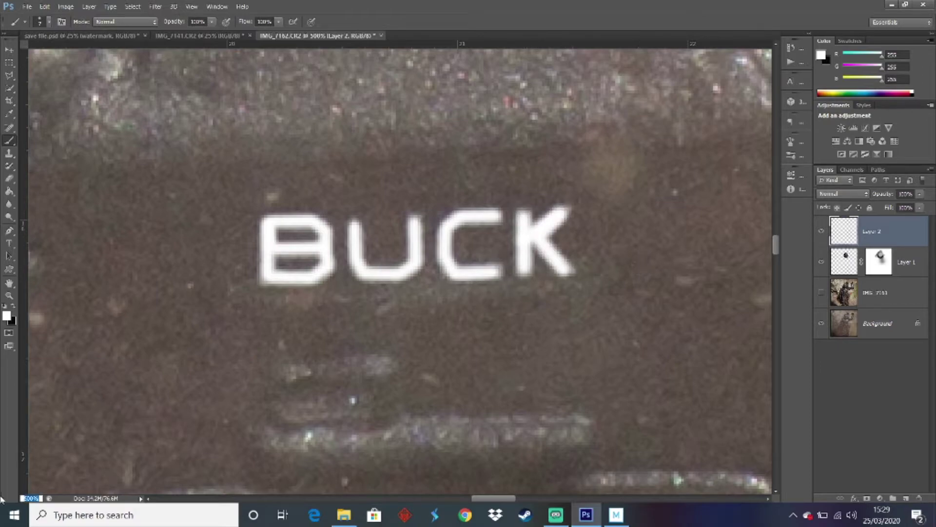
# Start an Outer Glow on the lettering layer and open its colour choices
pyautogui.click(849, 483)
pyautogui.click(868, 239)
pyautogui.click(853, 497)
pyautogui.click(869, 470)
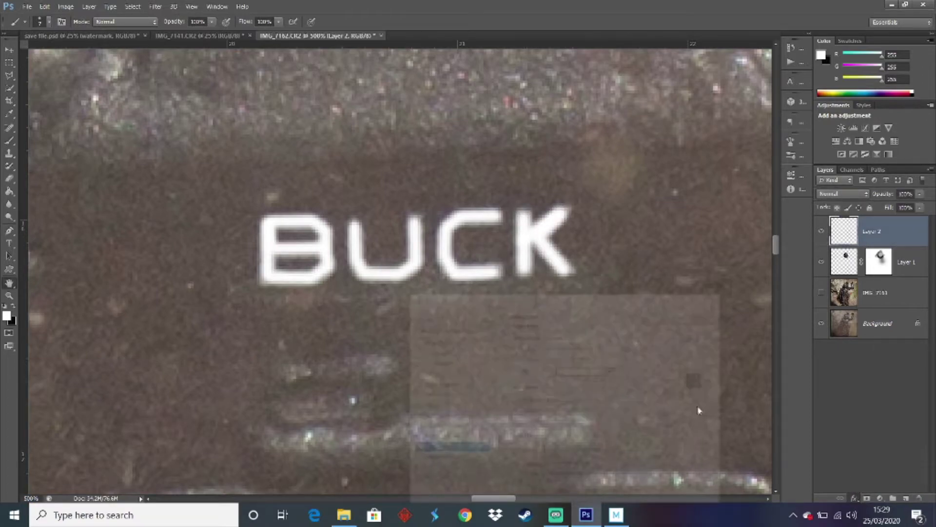
pyautogui.click(535, 371)
# Apply Outer Glow to BUCK with Opacity 100, Range 100, Spread 17, Size 7
pyautogui.click(270, 350)
pyautogui.moveTo(582, 348); pyautogui.dragTo(597, 347)
pyautogui.moveTo(570, 467); pyautogui.dragTo(622, 472)
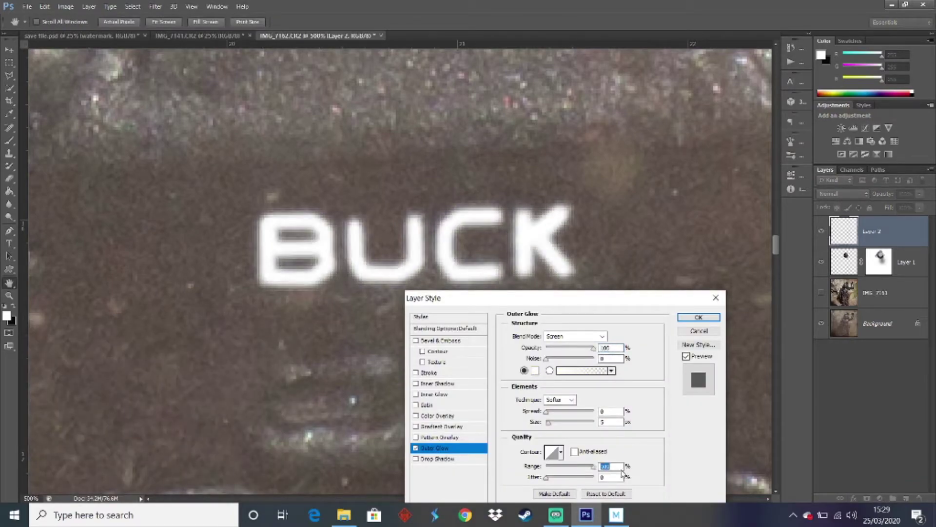
pyautogui.moveTo(547, 412)
pyautogui.mouseDown()
pyautogui.moveTo(554, 412)
pyautogui.moveTo(550, 426)
pyautogui.mouseUp()
pyautogui.click(699, 317)
pyautogui.press('b')
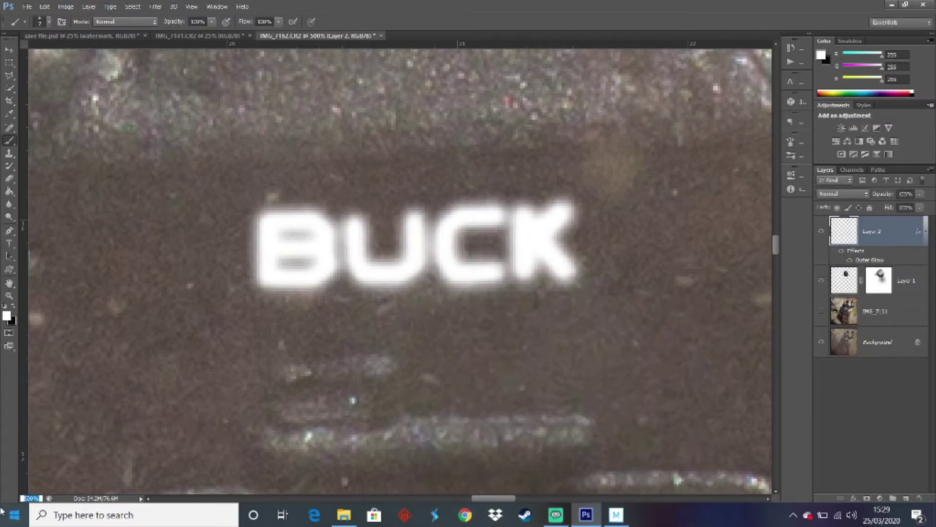
pyautogui.hotkey('ctrl', '0')
pyautogui.doubleClick(871, 260)
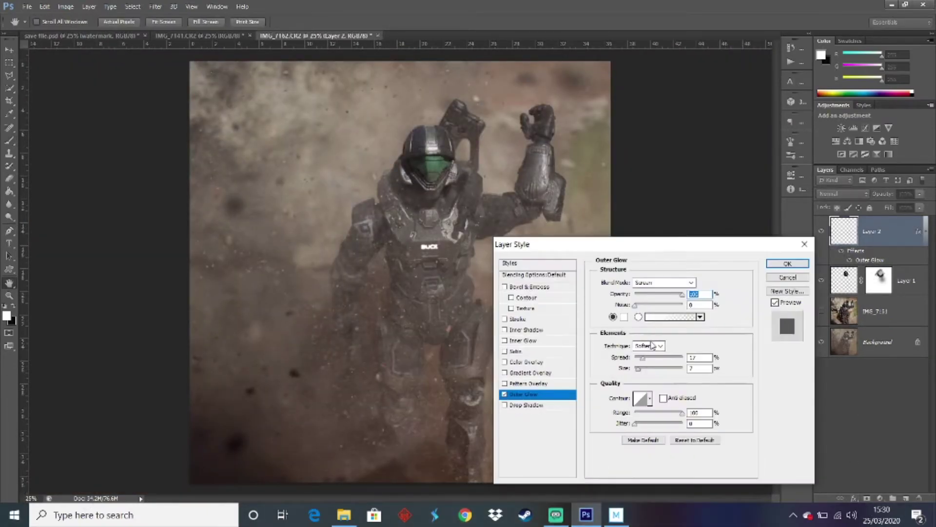
pyautogui.press('Return')
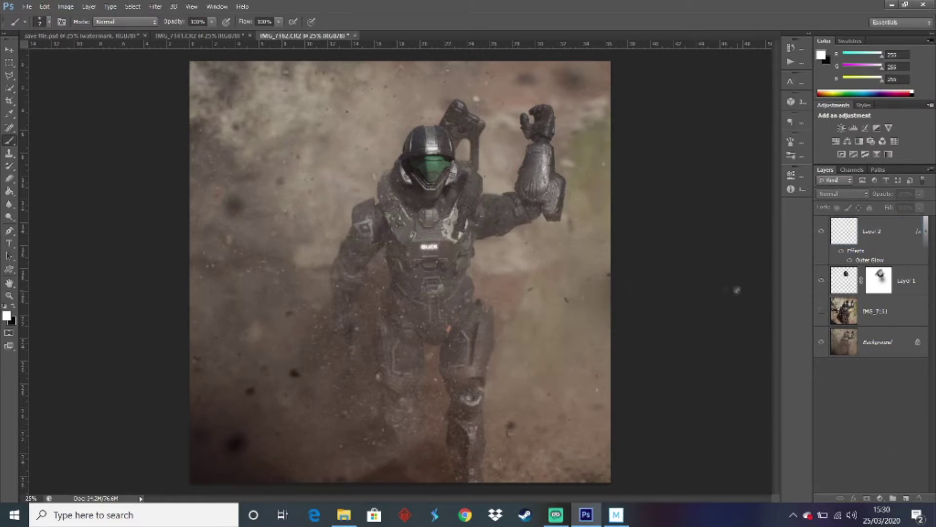
# Add a new layer and place the fire splash image stretched to fill the canvas
pyautogui.click(906, 498)
pyautogui.click(906, 498)
pyautogui.click(27, 6)
pyautogui.click(73, 206)
pyautogui.click(540, 98)
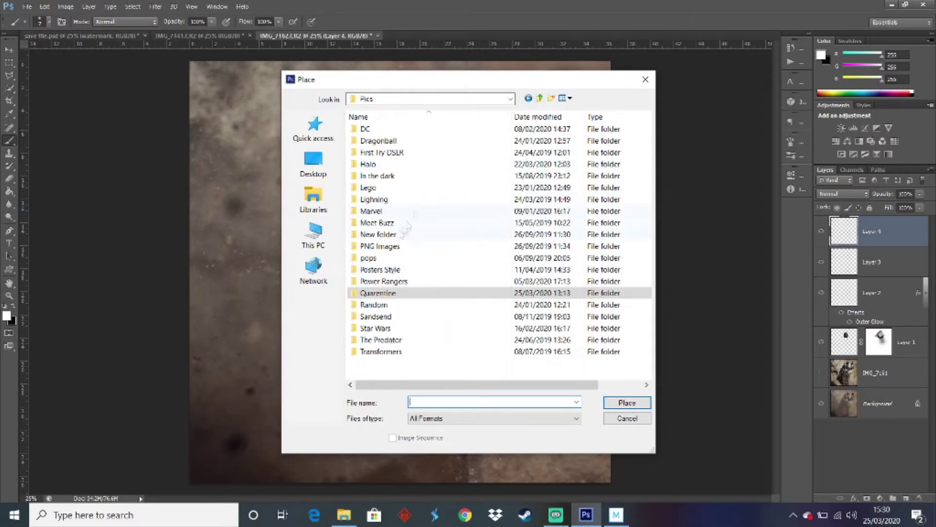
pyautogui.doubleClick(404, 212)
pyautogui.doubleClick(403, 212)
pyautogui.doubleClick(449, 157)
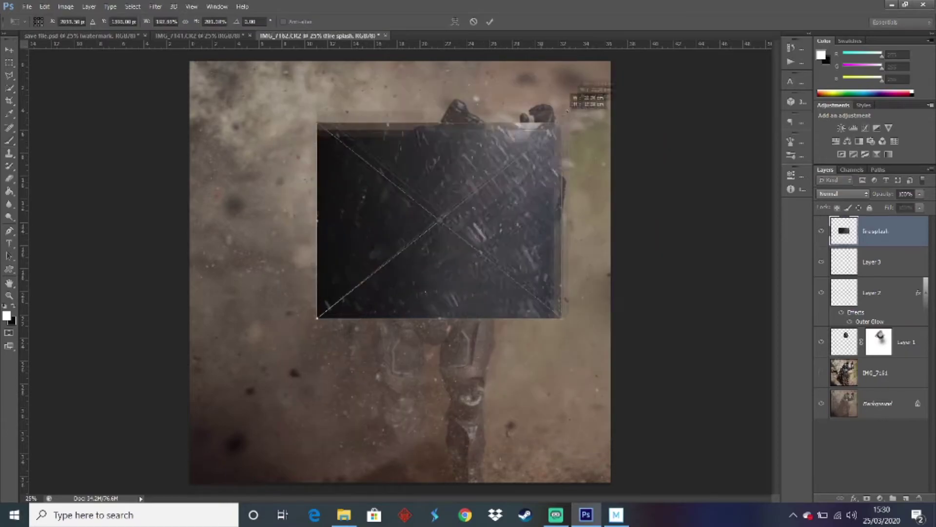
pyautogui.moveTo(306, 318); pyautogui.dragTo(189, 480)
pyautogui.press('Return')
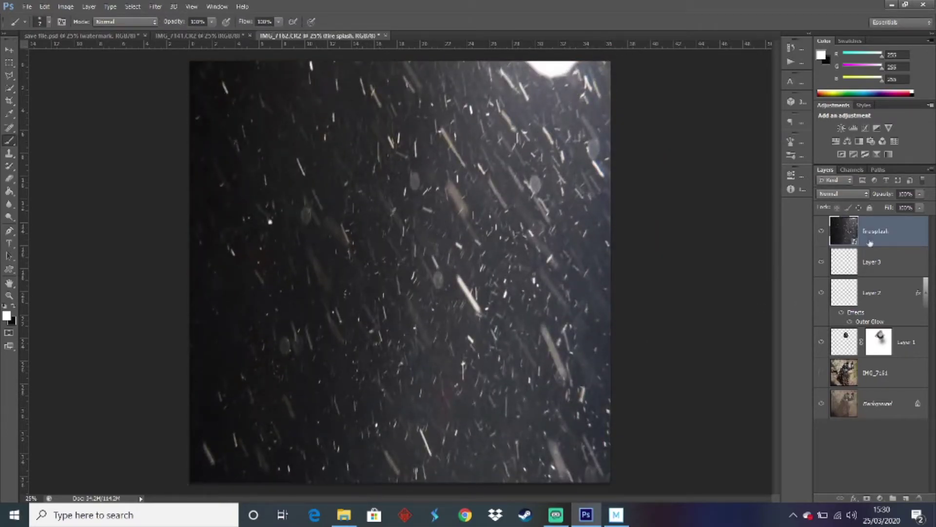
# Move the firesplash layer below Layer 3, hide it, and open the foreground colour picker
pyautogui.moveTo(870, 242); pyautogui.dragTo(870, 277)
pyautogui.click(821, 262)
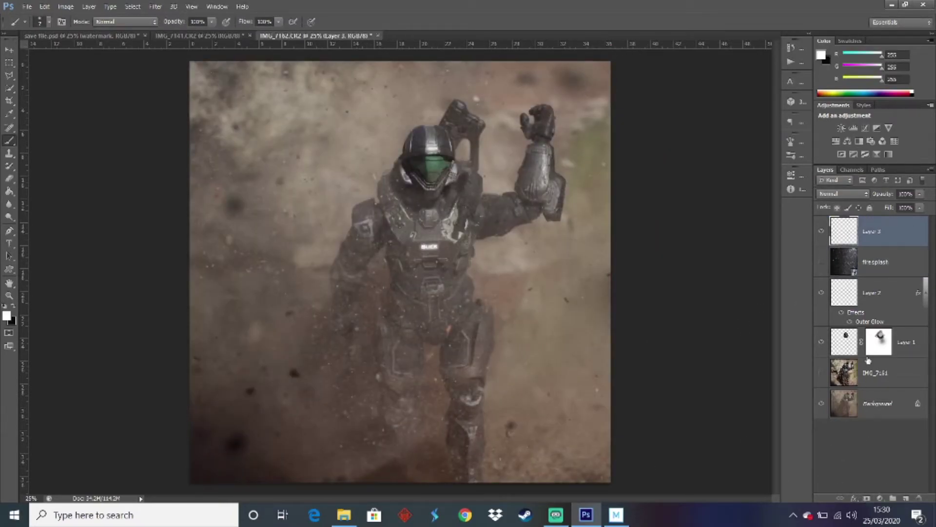
pyautogui.click(880, 498)
pyautogui.click(844, 270)
pyautogui.click(270, 364)
pyautogui.click(8, 317)
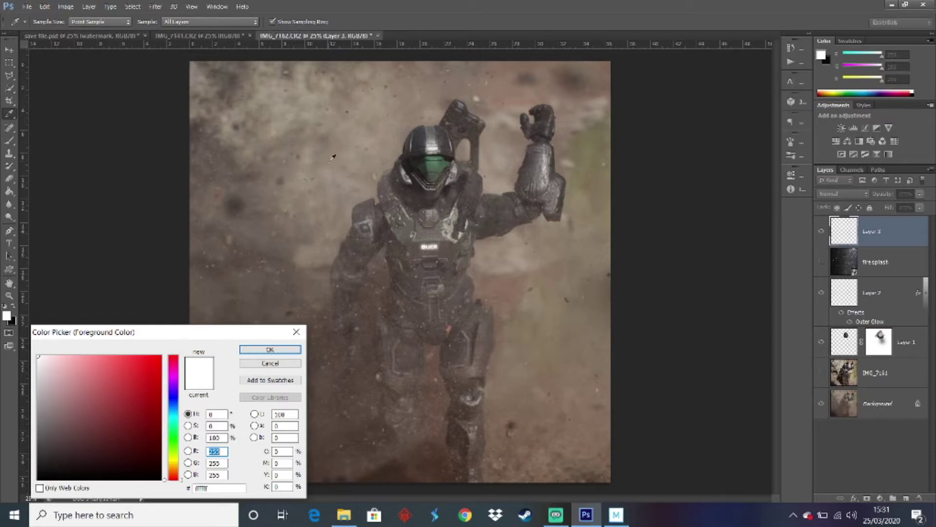
# Sample a dusty brown from the scene and fill Layer 3 with it
pyautogui.click(240, 299)
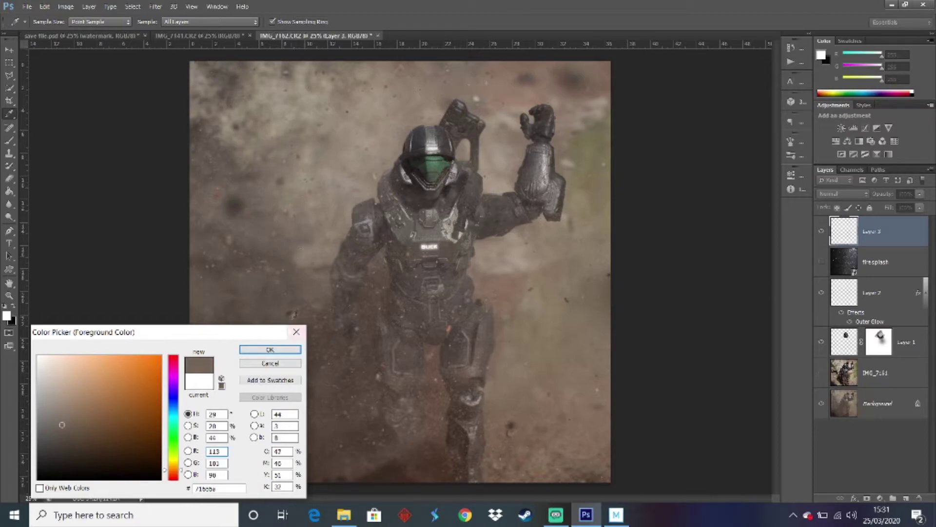
pyautogui.click(270, 349)
pyautogui.press('b')
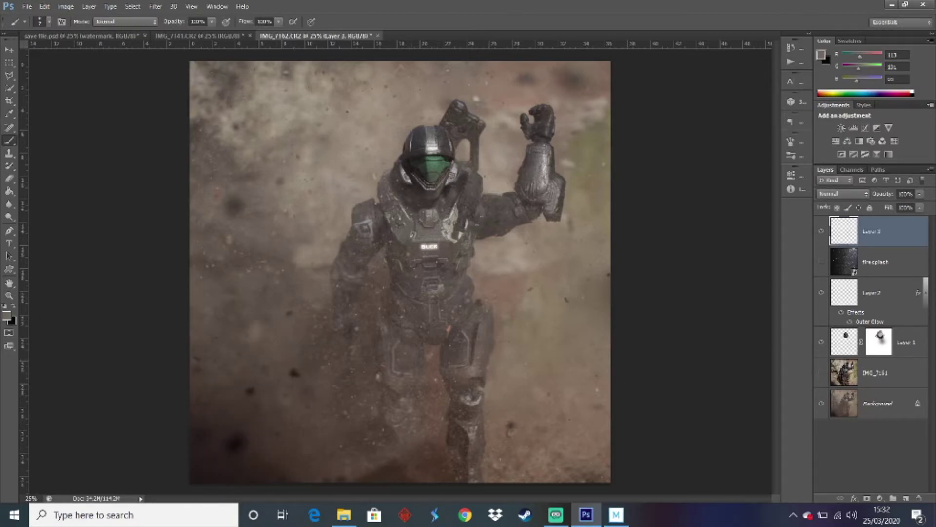
pyautogui.click(9, 192)
pyautogui.click(224, 161)
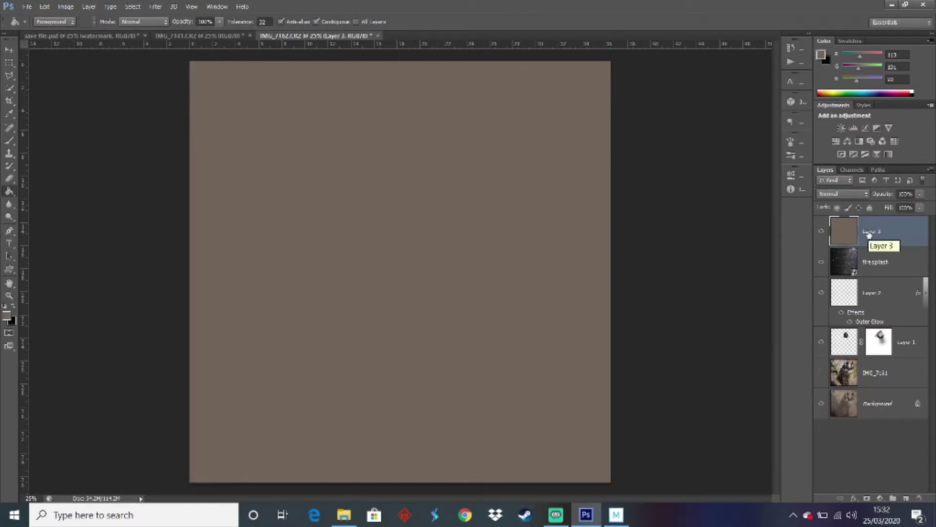
# Cycle through blend modes on the brown Layer 3
pyautogui.click(848, 198)
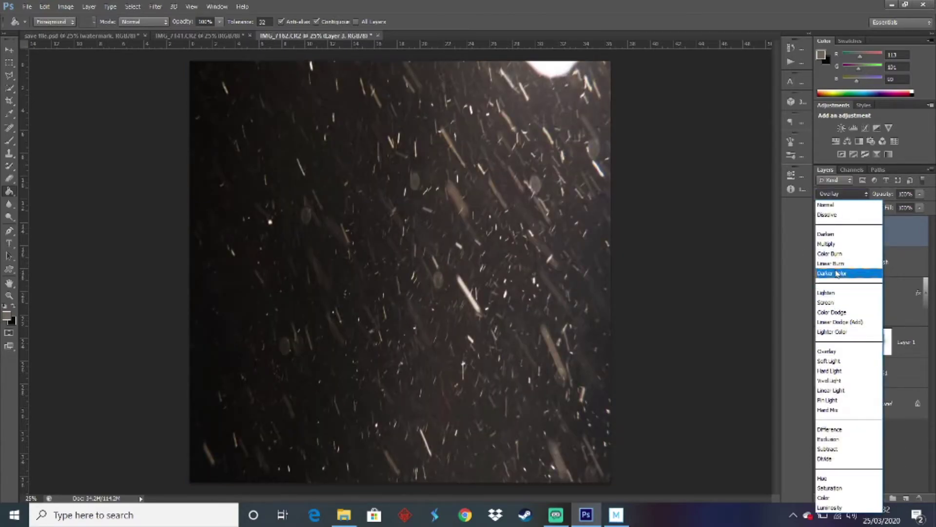
pyautogui.click(829, 303)
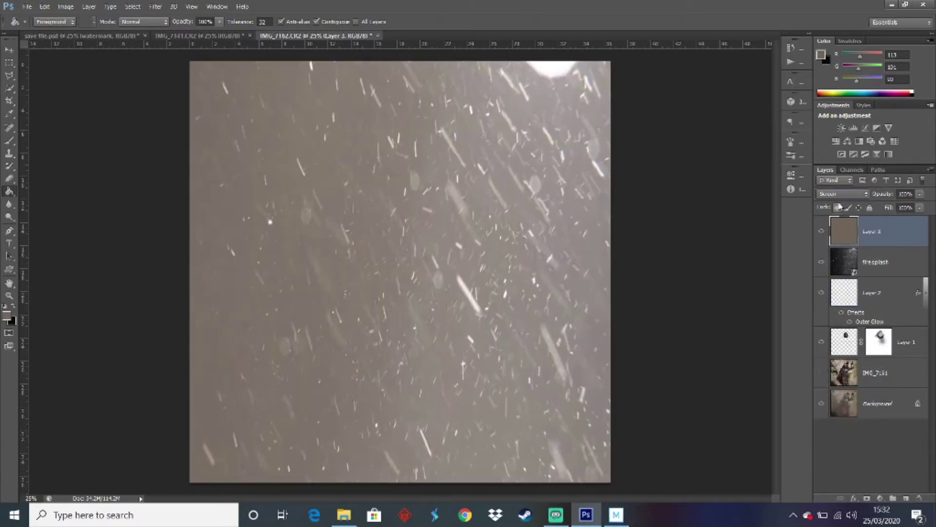
pyautogui.scroll(2, 839, 195)
pyautogui.scroll(2, 839, 196)
pyautogui.scroll(-2, 839, 205)
pyautogui.scroll(-3, 838, 206)
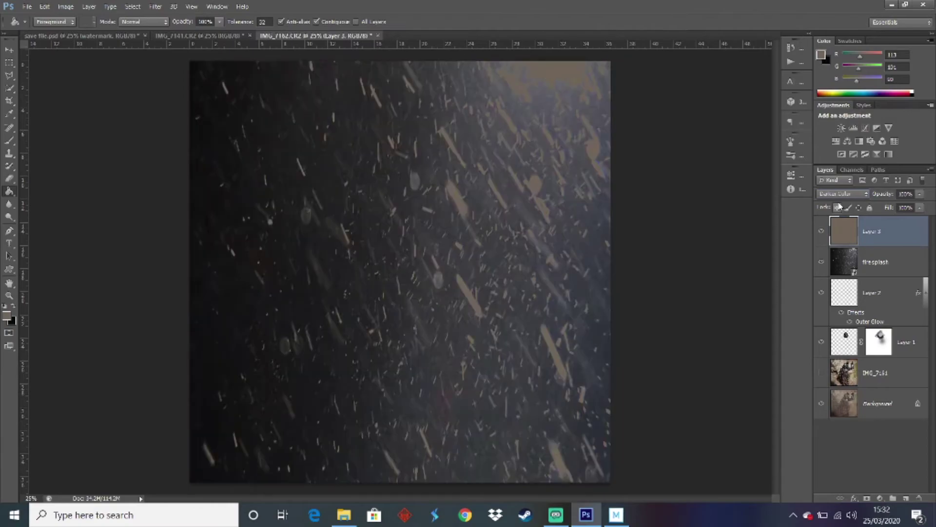
pyautogui.scroll(-2, 839, 206)
pyautogui.scroll(-4, 839, 206)
pyautogui.scroll(-1, 839, 206)
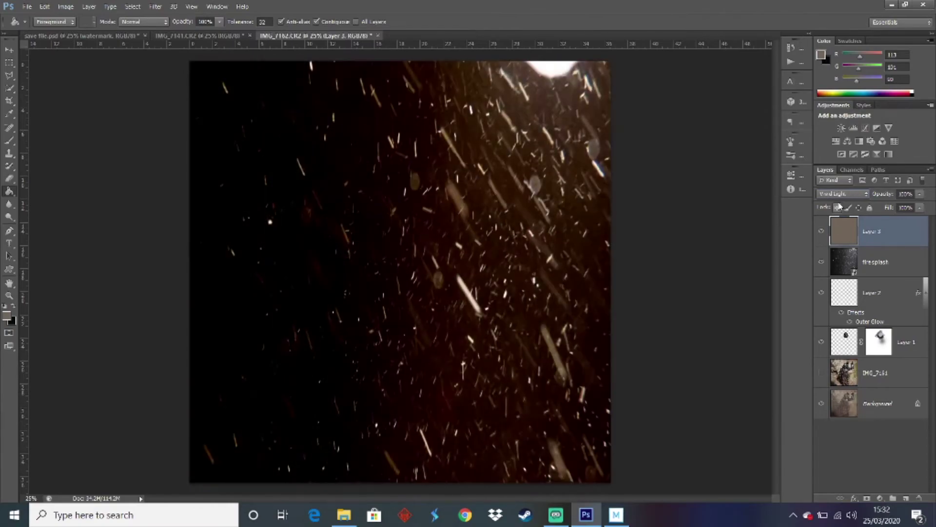
# Merge firesplash into Layer 3 and cycle blend modes, settling on Darker Color
pyautogui.rightClick(884, 250)
pyautogui.click(825, 335)
pyautogui.click(843, 193)
pyautogui.click(837, 239)
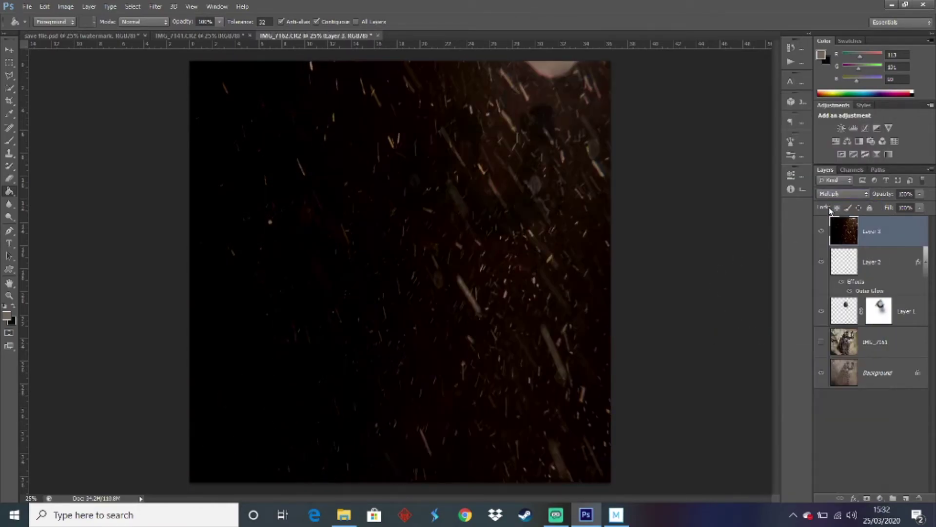
pyautogui.scroll(-4, 830, 209)
pyautogui.scroll(-1, 830, 209)
pyautogui.scroll(-1, 831, 209)
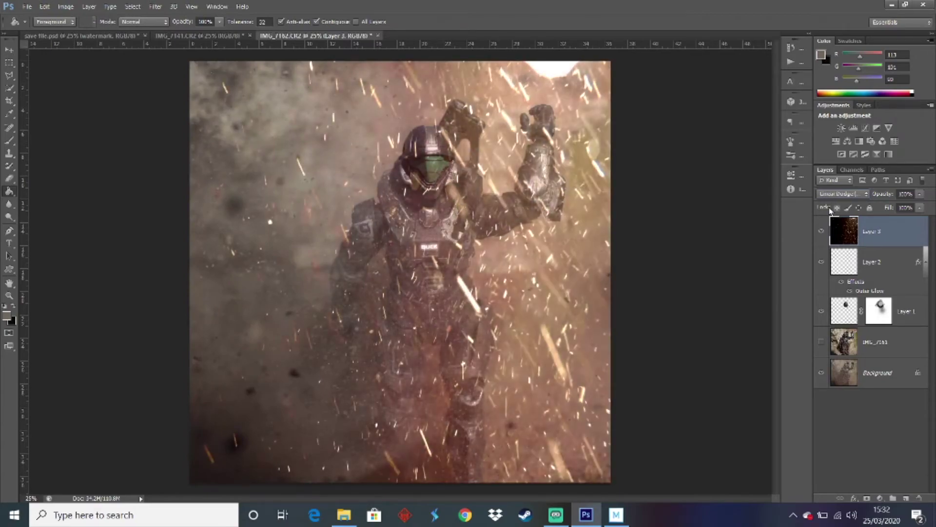
pyautogui.scroll(-3, 831, 209)
pyautogui.scroll(-1, 831, 209)
pyautogui.scroll(3, 830, 209)
pyautogui.scroll(2, 830, 209)
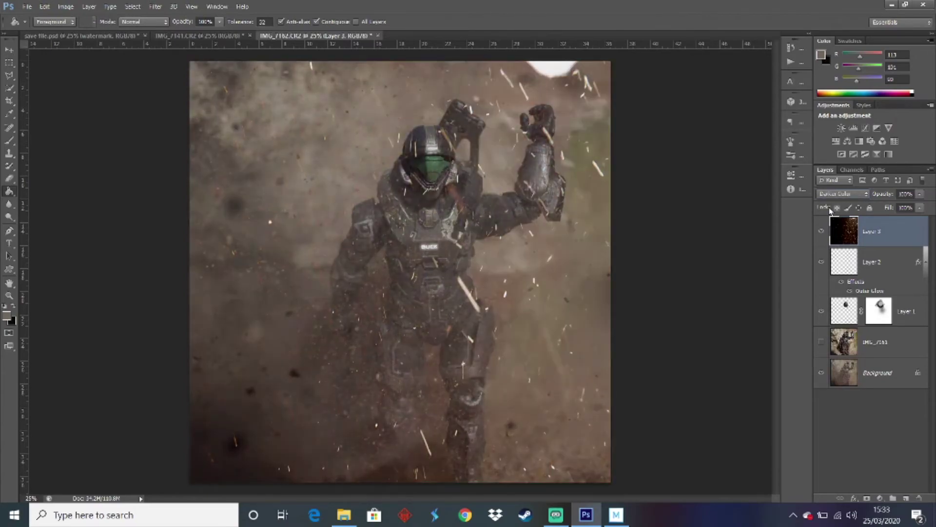
# Flip the spark overlay horizontally and enlarge it to about 144% to cover the canvas
pyautogui.hotkey('ctrl', 't')
pyautogui.rightClick(561, 287)
pyautogui.click(600, 447)
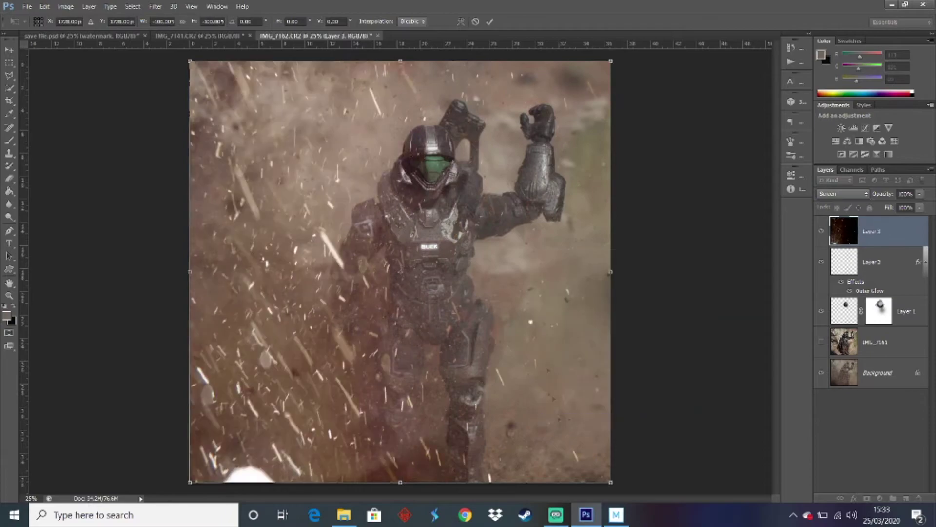
pyautogui.moveTo(574, 426); pyautogui.dragTo(689, 306)
pyautogui.moveTo(303, 360)
pyautogui.mouseDown()
pyautogui.moveTo(102, 524)
pyautogui.moveTo(262, 436)
pyautogui.mouseUp()
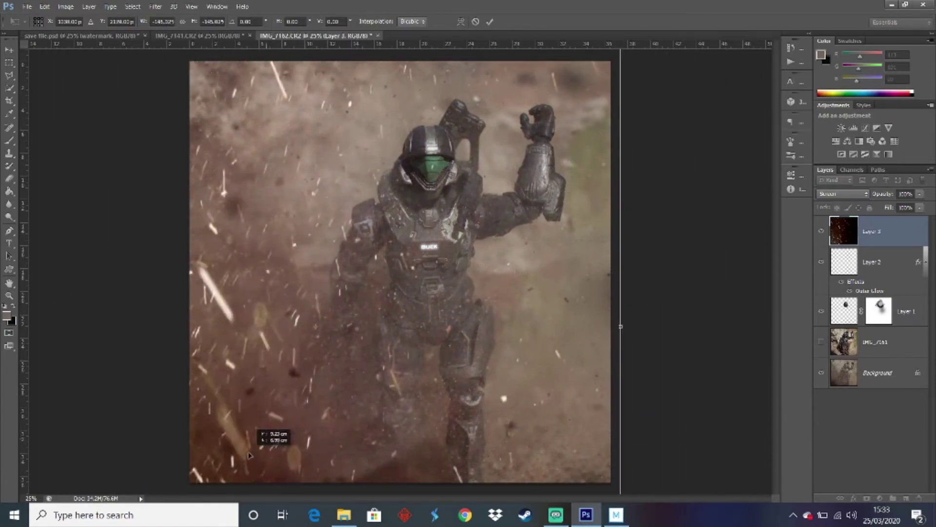
pyautogui.moveTo(468, 273); pyautogui.dragTo(605, 178)
pyautogui.press('Return')
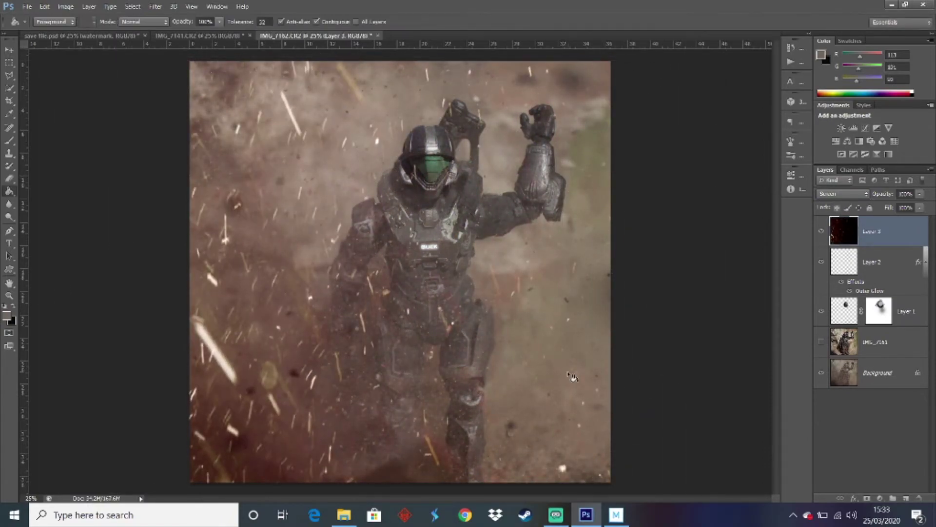
# Mask the sparks off the figure's body, then delete the unused IMG_7161 layer
pyautogui.click(867, 498)
pyautogui.press('b')
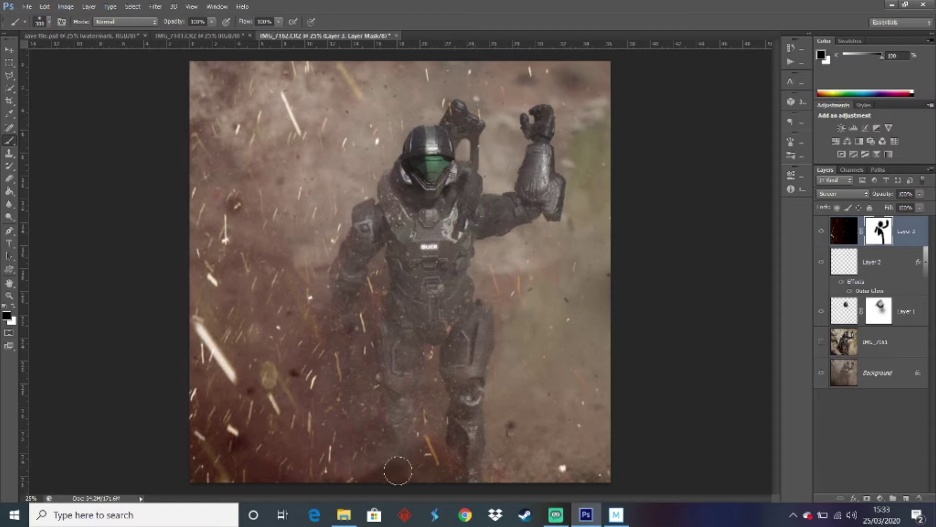
pyautogui.moveTo(398, 470); pyautogui.dragTo(405, 478)
pyautogui.click(878, 341)
pyautogui.press('Delete')
# Stamp a merged copy and boost its contrast to 100 with a Brightness/Contrast layer
pyautogui.click(900, 398)
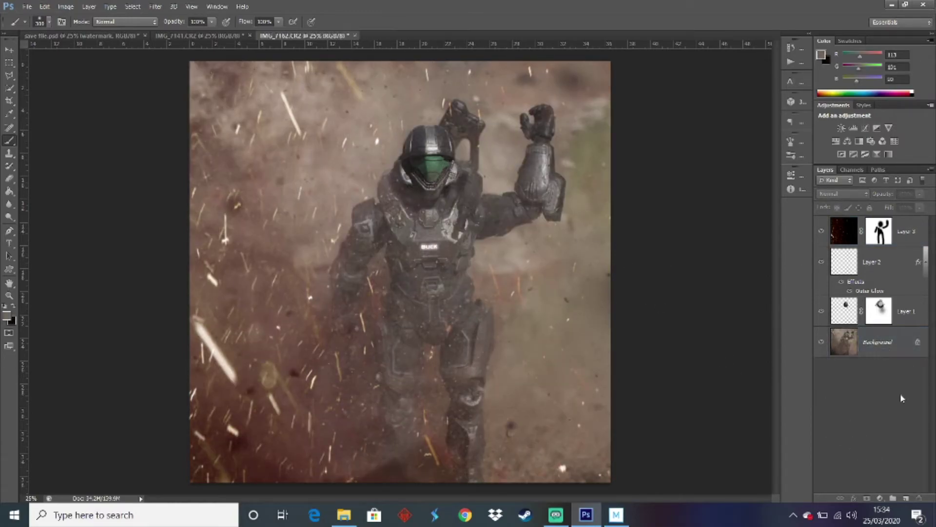
pyautogui.hotkey('ctrl', 'alt', 'shift', 'e')
pyautogui.hotkey('ctrl', 'j')
pyautogui.click(841, 128)
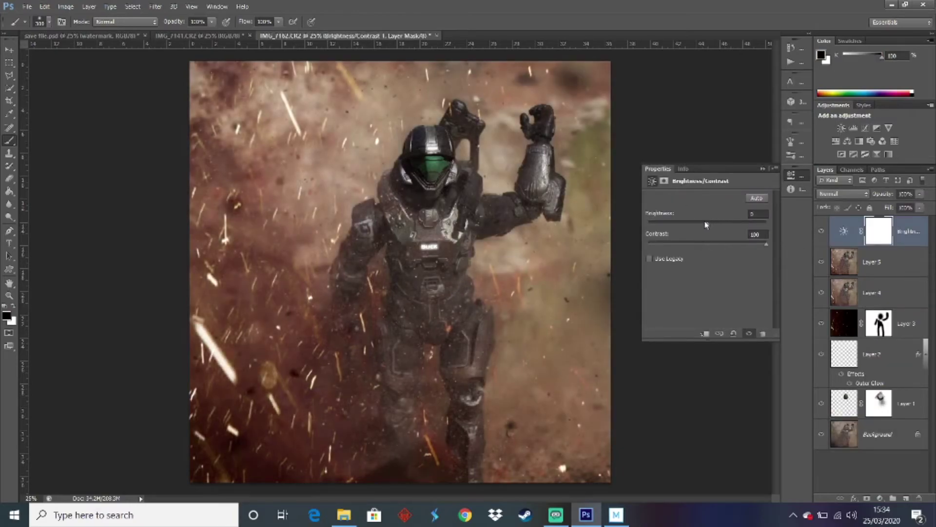
pyautogui.moveTo(706, 224); pyautogui.dragTo(697, 221)
pyautogui.rightClick(889, 265)
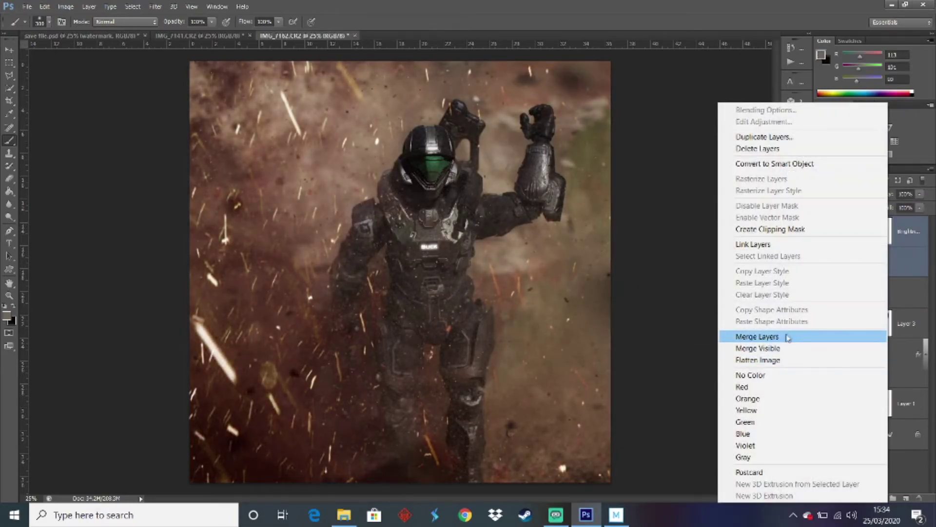
pyautogui.click(780, 330)
# Paint the contrast mask over the visor and arm with a 50% brush
pyautogui.moveTo(424, 146); pyautogui.dragTo(435, 167)
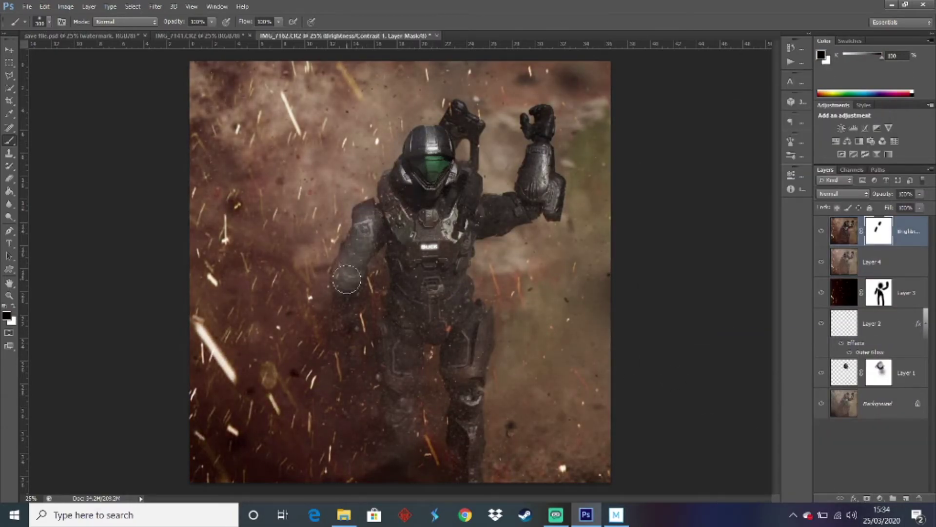
pyautogui.moveTo(349, 288); pyautogui.dragTo(365, 213)
pyautogui.hotkey('ctrl', 'z')
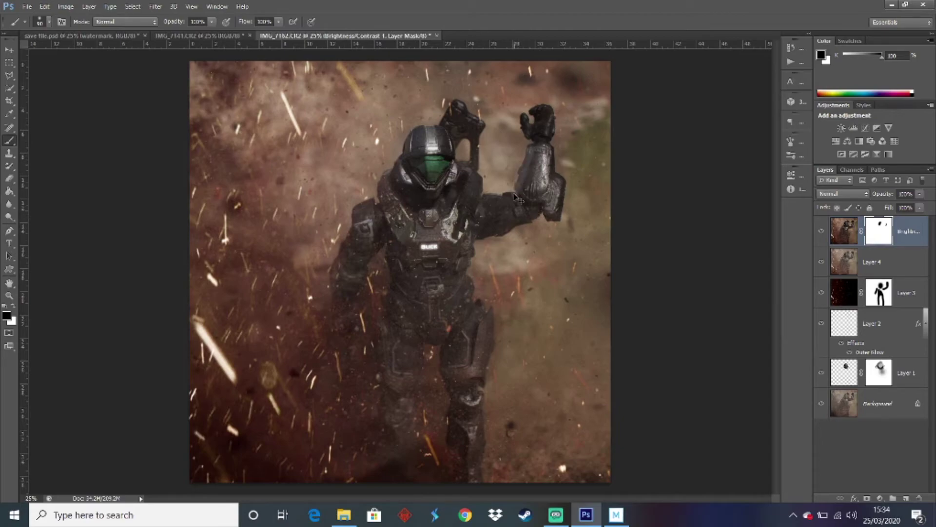
pyautogui.hotkey('ctrl', 'z')
pyautogui.write('50')
pyautogui.press('Return')
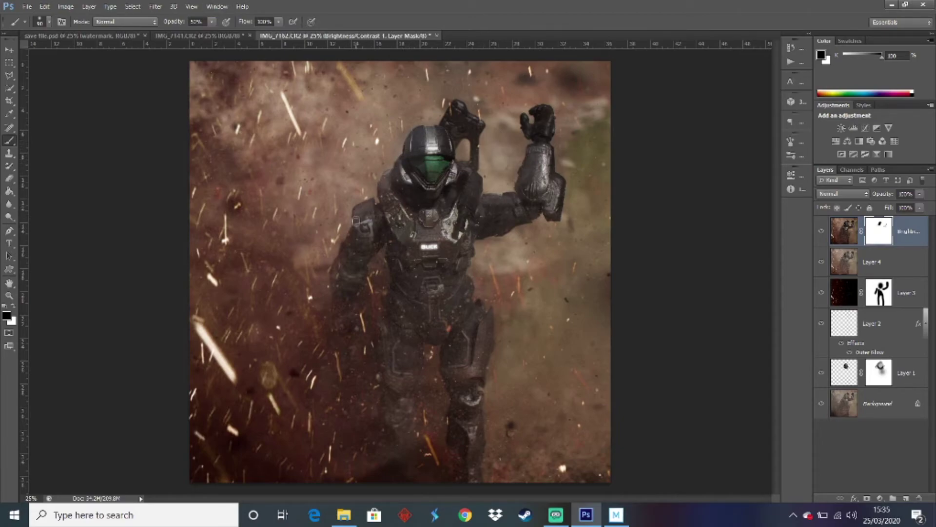
pyautogui.moveTo(356, 221); pyautogui.dragTo(337, 286)
pyautogui.moveTo(382, 334); pyautogui.dragTo(383, 422)
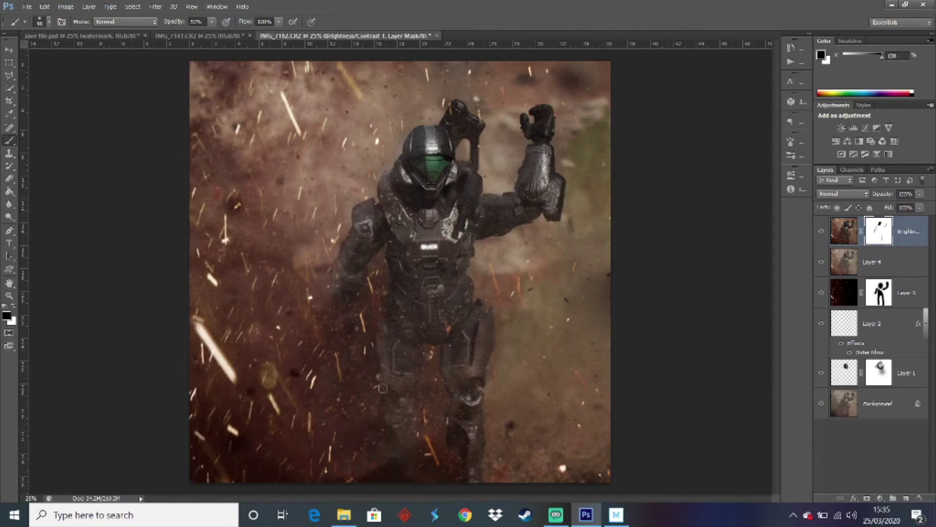
pyautogui.moveTo(410, 348)
pyautogui.mouseDown()
pyautogui.moveTo(415, 409)
pyautogui.moveTo(404, 456)
pyautogui.mouseUp()
pyautogui.hotkey('ctrl', 'alt', 'z')
pyautogui.hotkey('ctrl', 'alt', 'z')
pyautogui.hotkey('ctrl', '1')
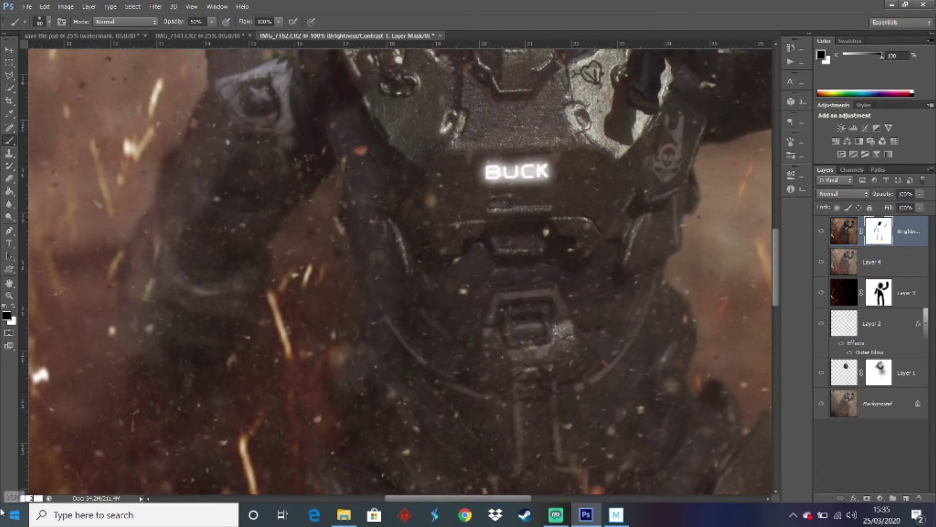
# Place the IF TOYS TALK watermark file in the image's bottom-right corner
pyautogui.hotkey('ctrl', '0')
pyautogui.click(27, 6)
pyautogui.click(49, 203)
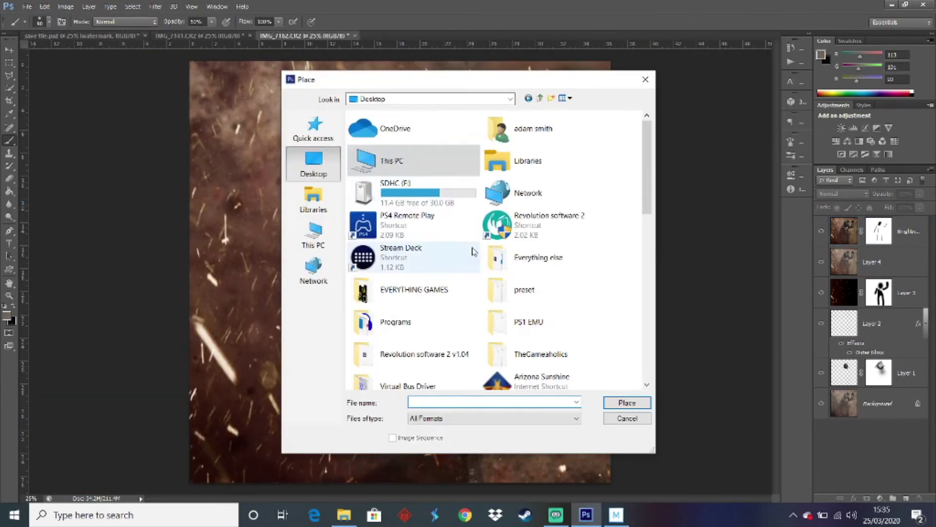
pyautogui.moveTo(473, 251); pyautogui.dragTo(585, 490)
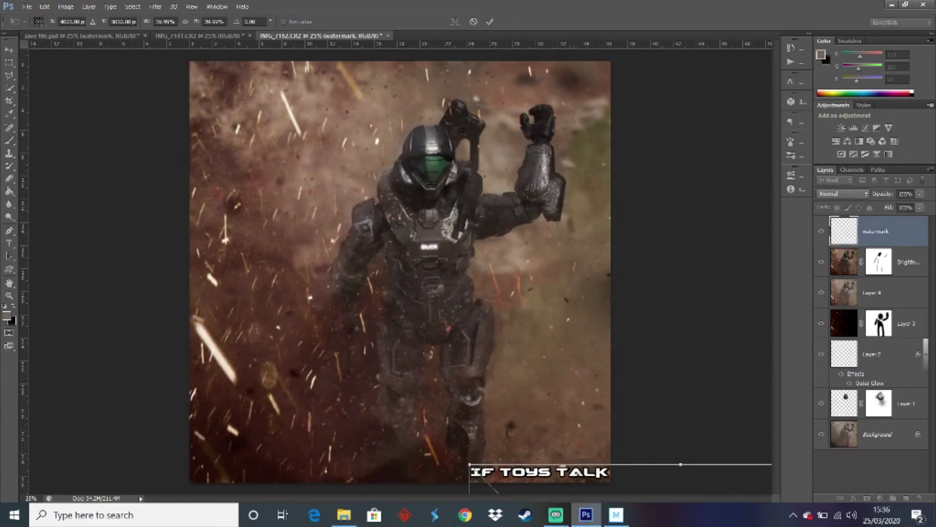